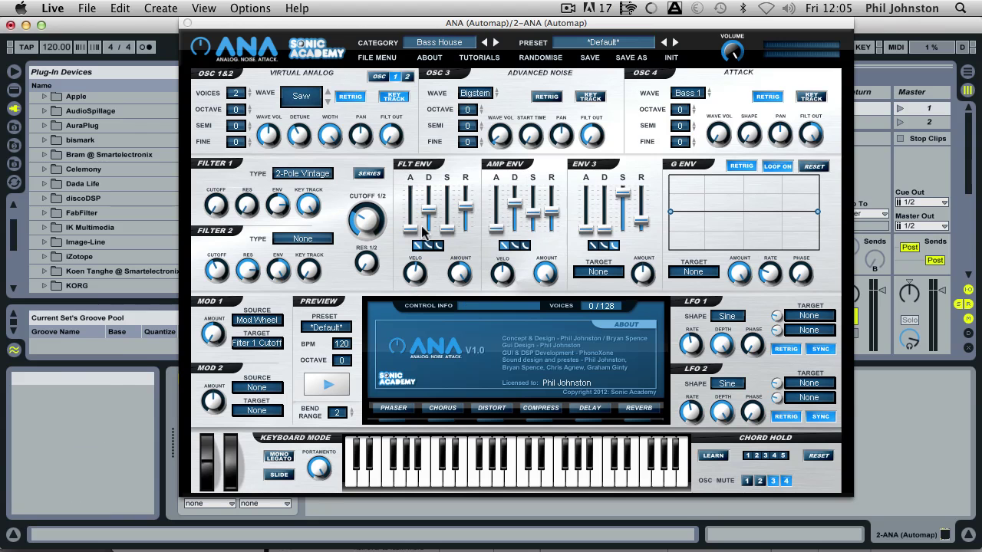
Shape the amp envelope with a shorter decay, minimum sustain and a medium release, auditioning its curve types
mouse_move(279, 270)
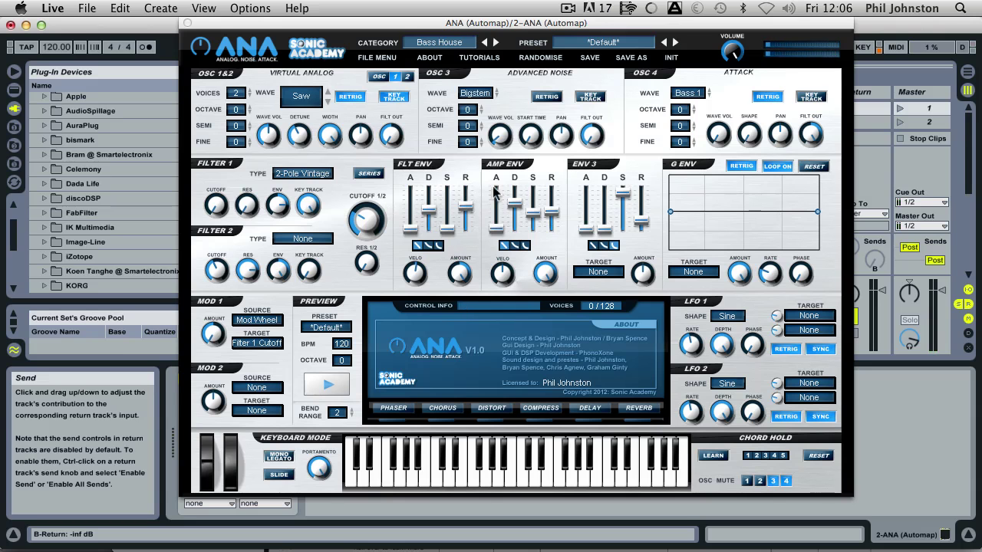
drag(510, 206, 535, 256)
drag(551, 212, 554, 234)
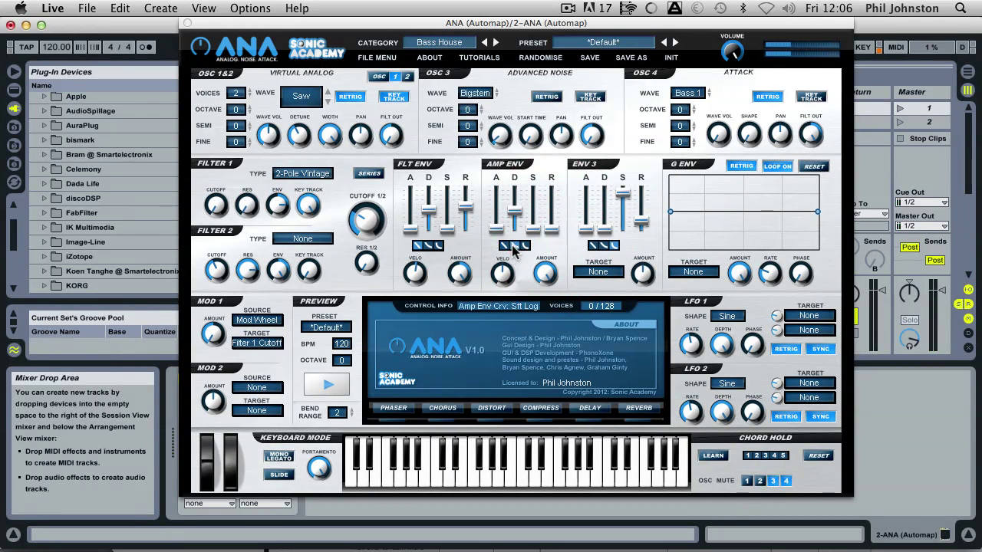
click(522, 245)
mouse_move(515, 211)
mouse_down()
mouse_move(516, 224)
mouse_move(515, 205)
mouse_move(555, 206)
mouse_move(512, 205)
mouse_move(506, 230)
mouse_move(508, 204)
mouse_up()
click(508, 245)
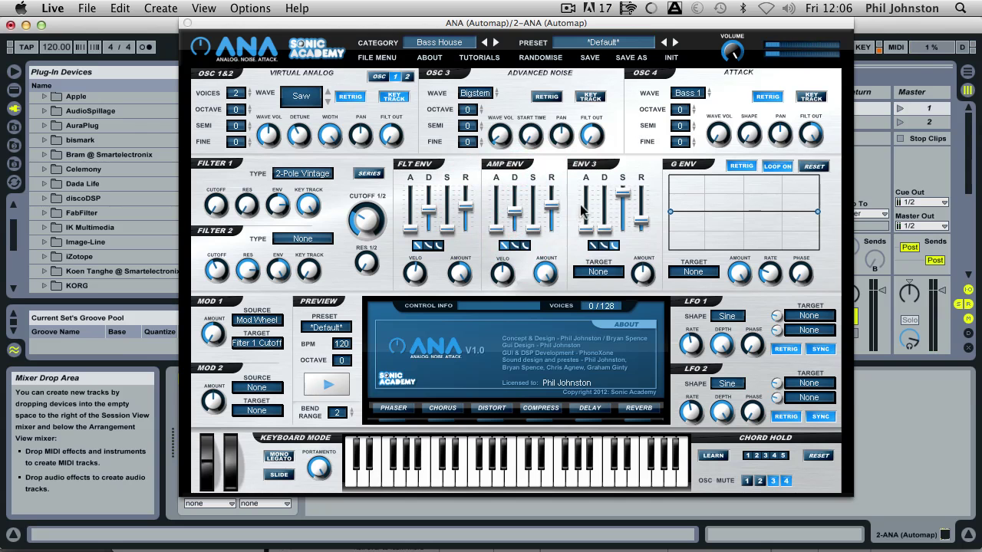
Route Envelope 3 to Oscs (all) Pitch, with its sustain at 0% and its amount raised
click(597, 273)
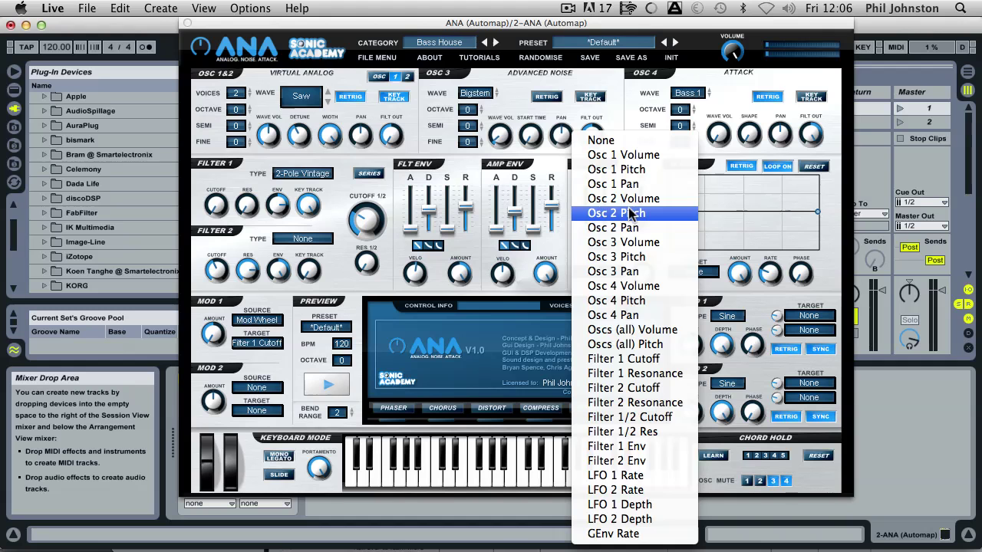
click(636, 347)
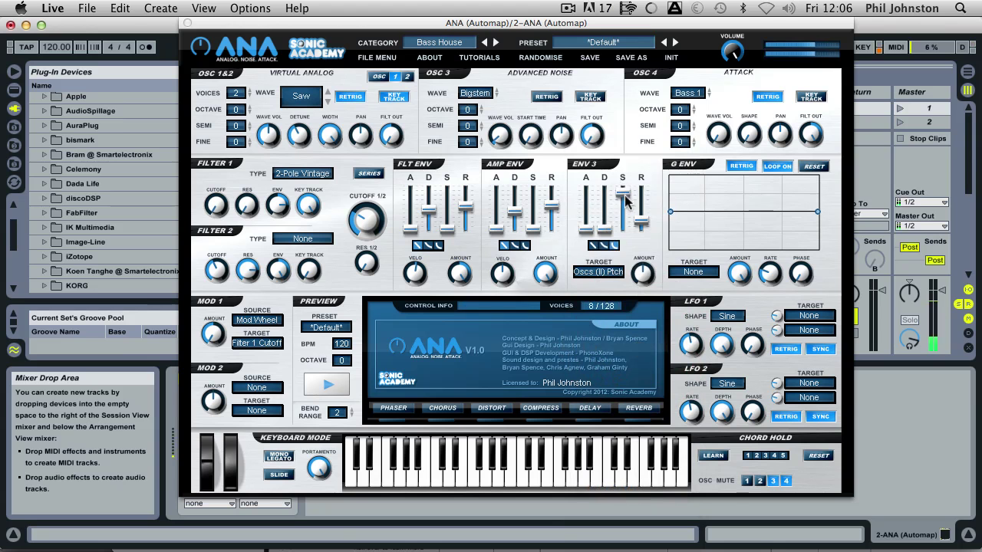
drag(623, 194, 690, 157)
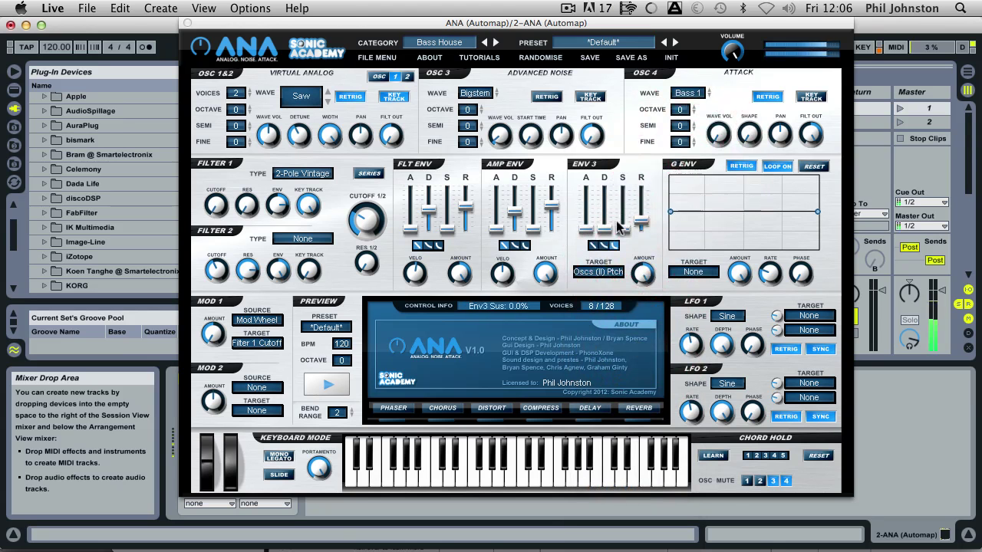
drag(644, 272, 643, 287)
Give Envelope 3 a moderate decay with the middle curve, and set the amp envelope to full sustain and a shorter release
drag(585, 234, 603, 204)
click(606, 244)
drag(532, 230, 535, 155)
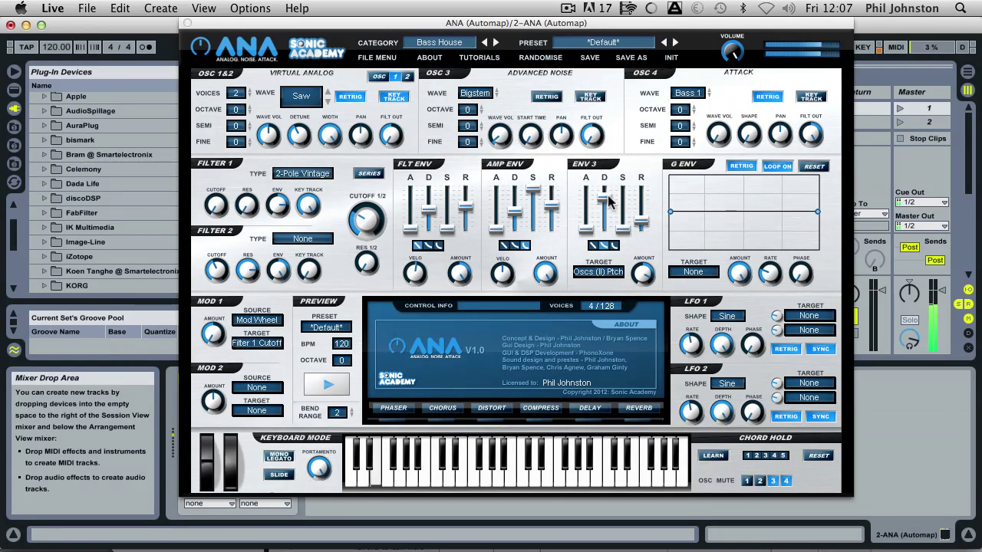
drag(609, 200, 609, 218)
drag(550, 206, 556, 221)
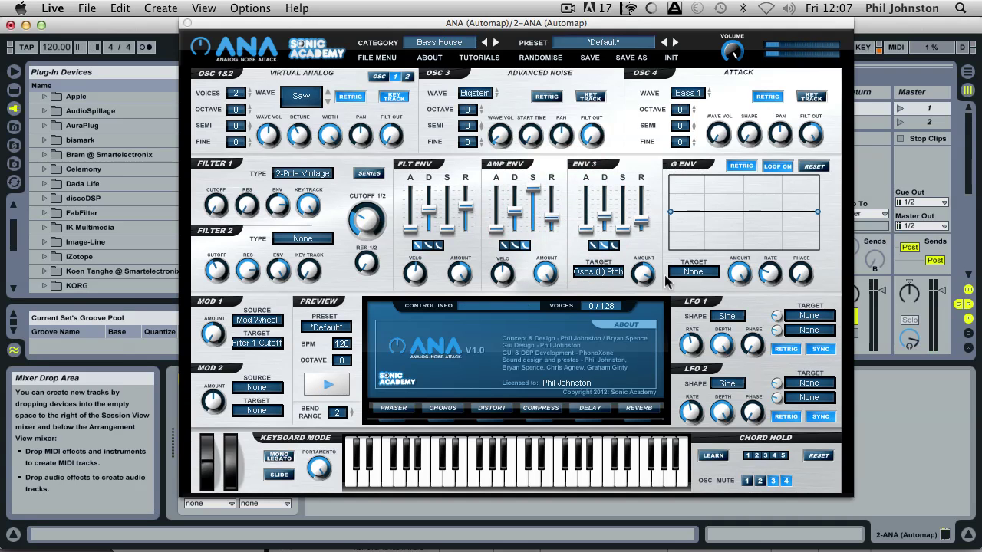
Fine-tune Envelope 3's pitch drop by ear, setting its decay to about 52 ms and its amount to about 65%
drag(609, 216, 604, 259)
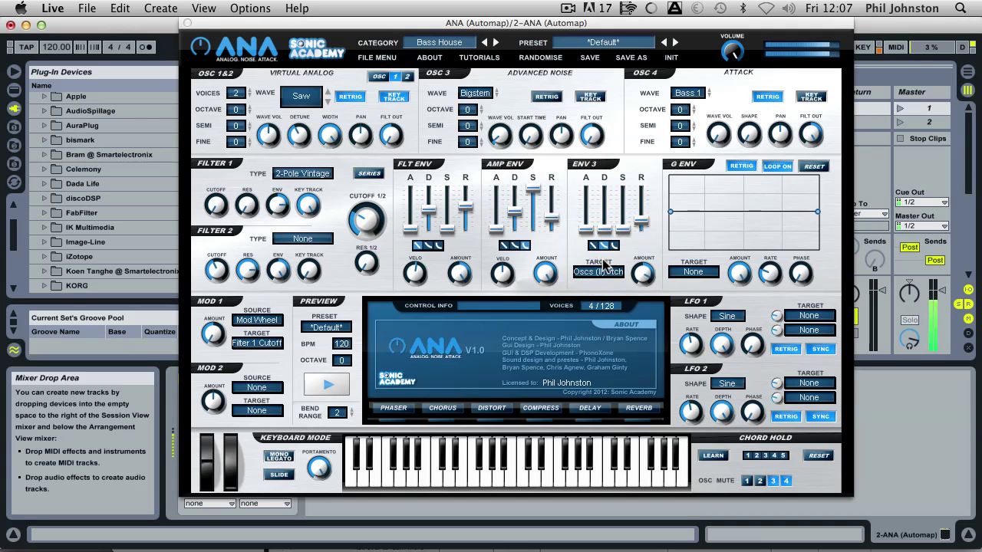
click(589, 221)
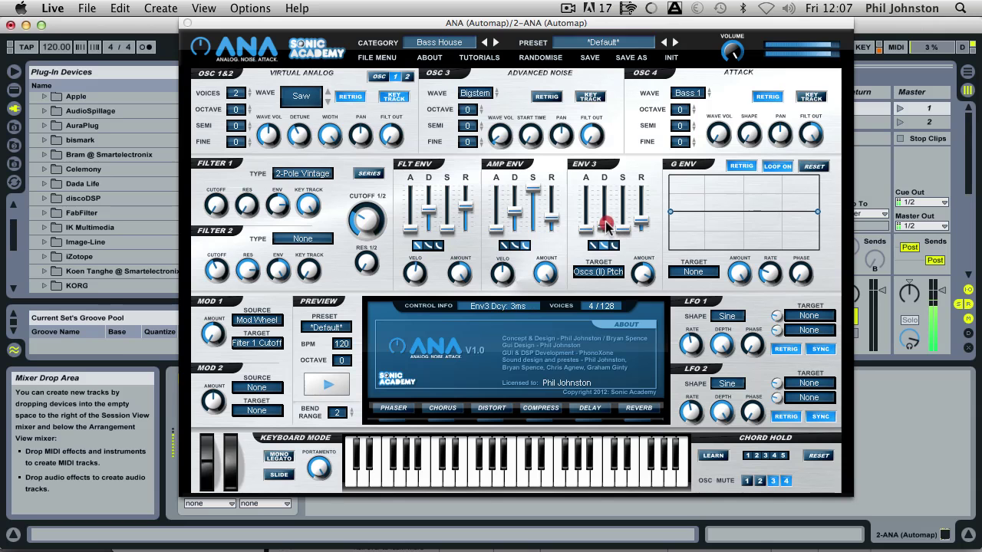
drag(606, 221, 606, 218)
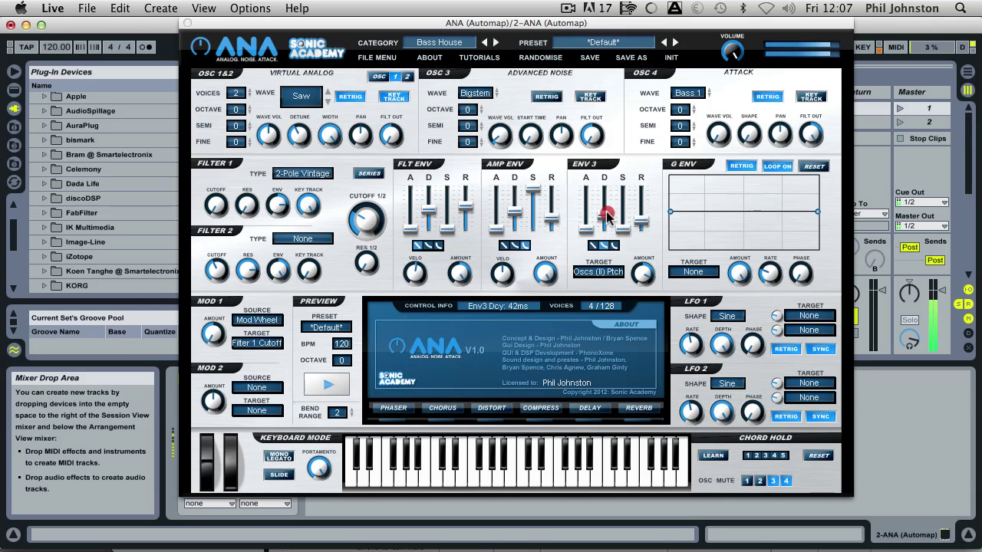
click(643, 280)
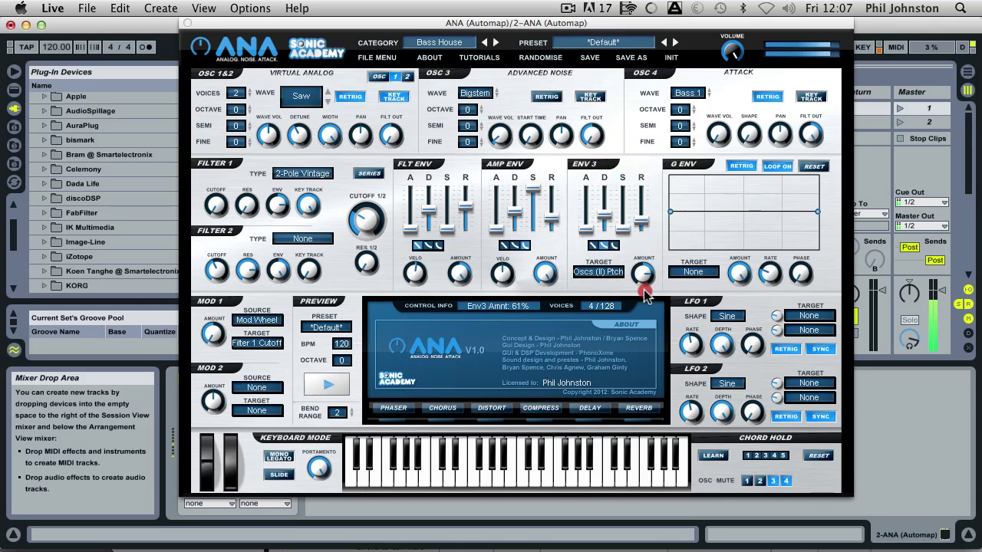
click(606, 219)
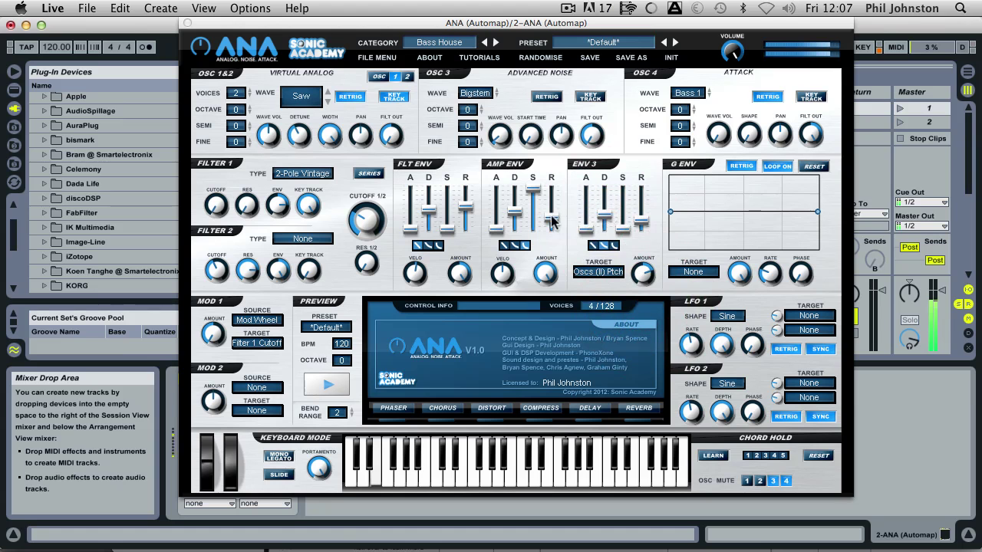
drag(642, 274, 639, 299)
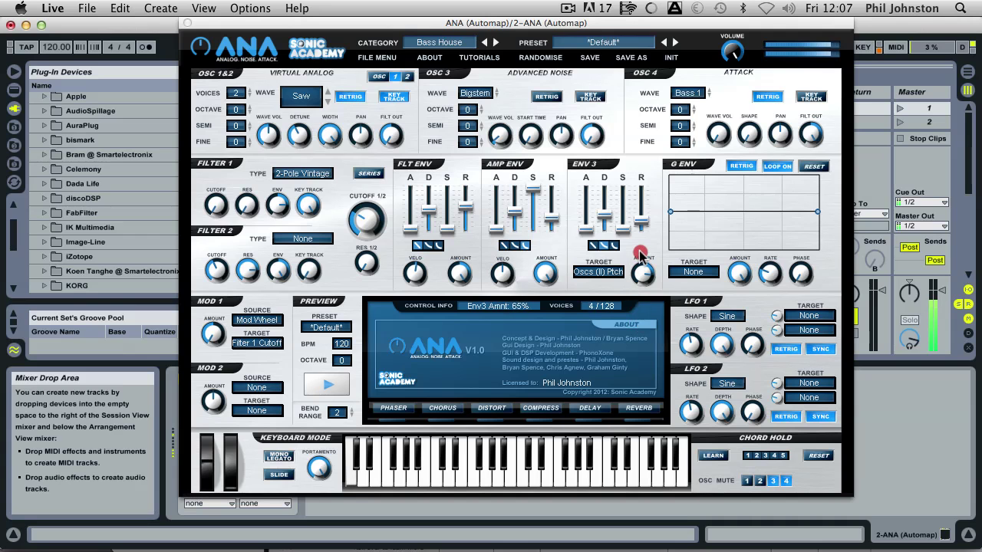
drag(640, 255, 641, 259)
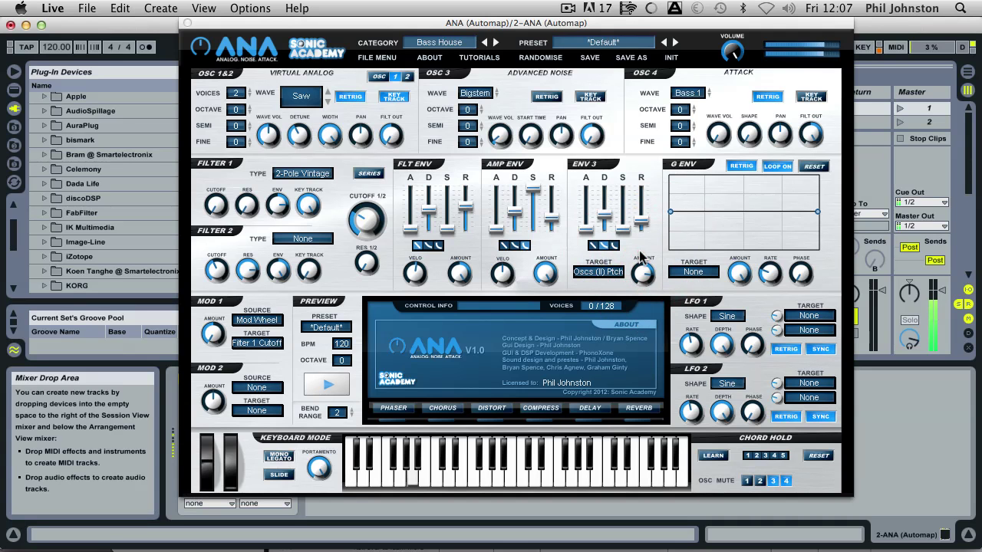
drag(602, 214, 604, 219)
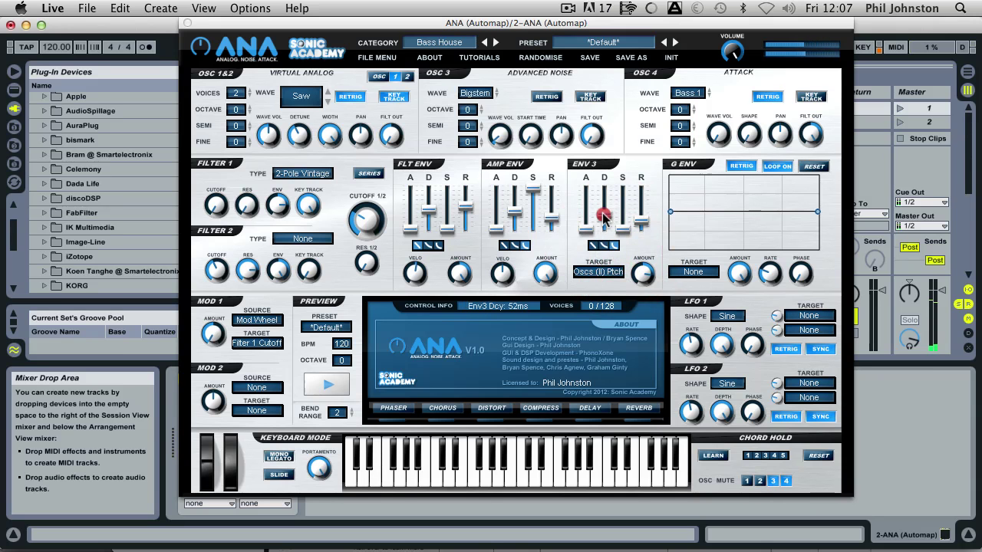
drag(604, 217, 604, 218)
Review the modulation targets offered for Envelope 3 and the graphical envelope without choosing one
click(598, 273)
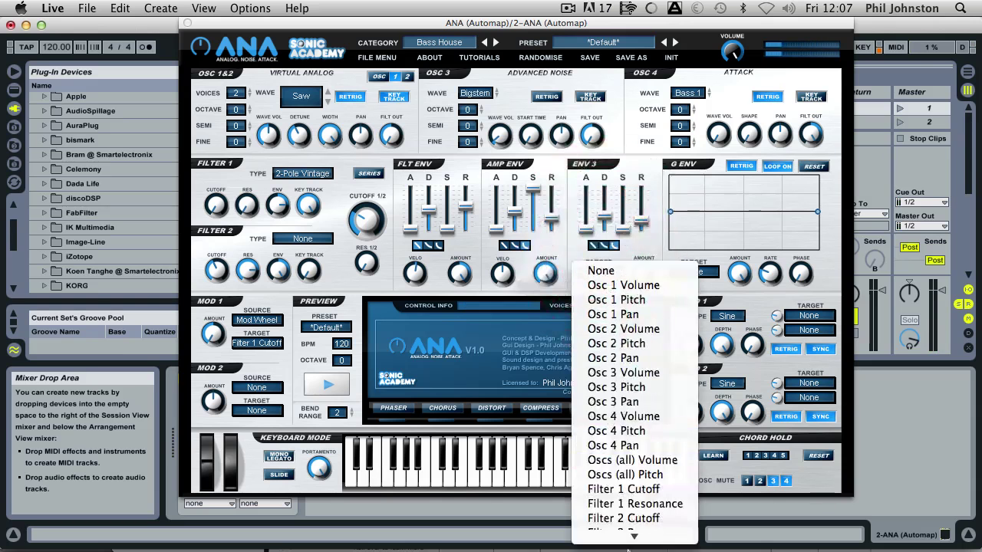
mouse_move(630, 540)
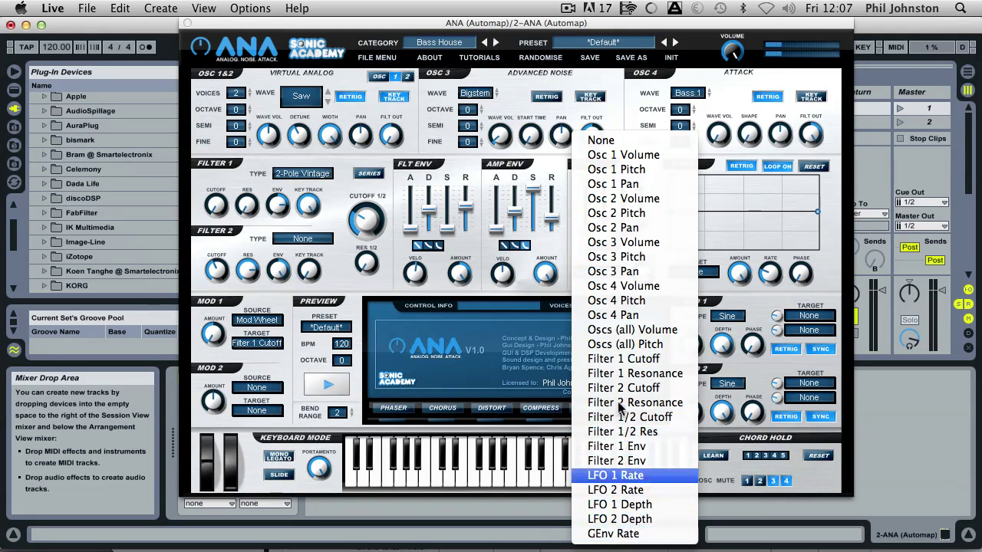
click(555, 161)
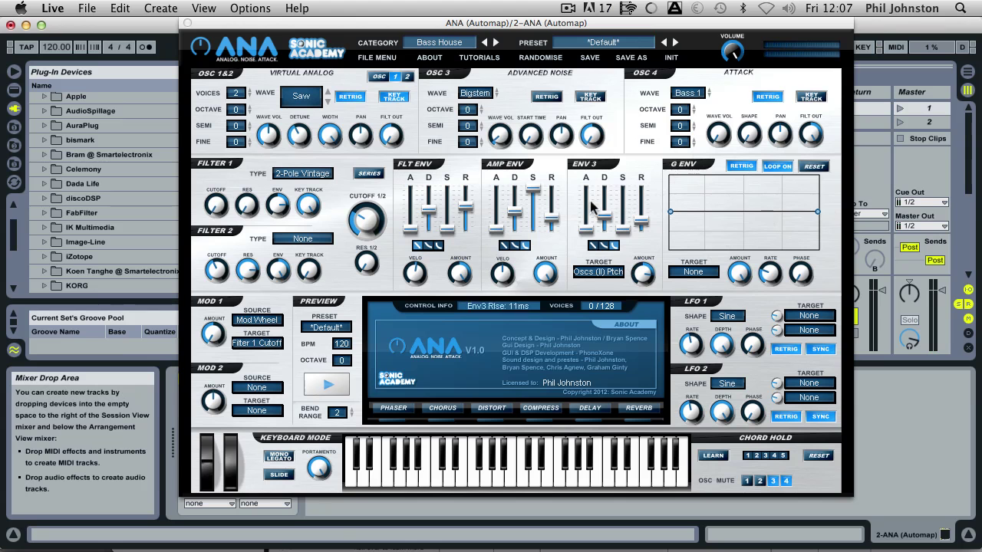
mouse_move(673, 210)
mouse_down()
mouse_move(664, 230)
mouse_move(675, 212)
mouse_up()
click(693, 272)
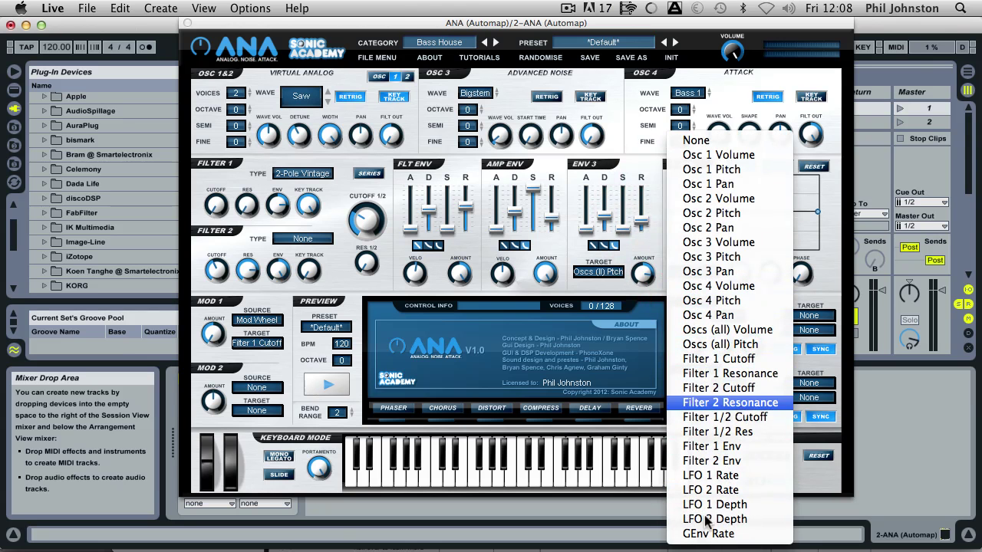
click(815, 194)
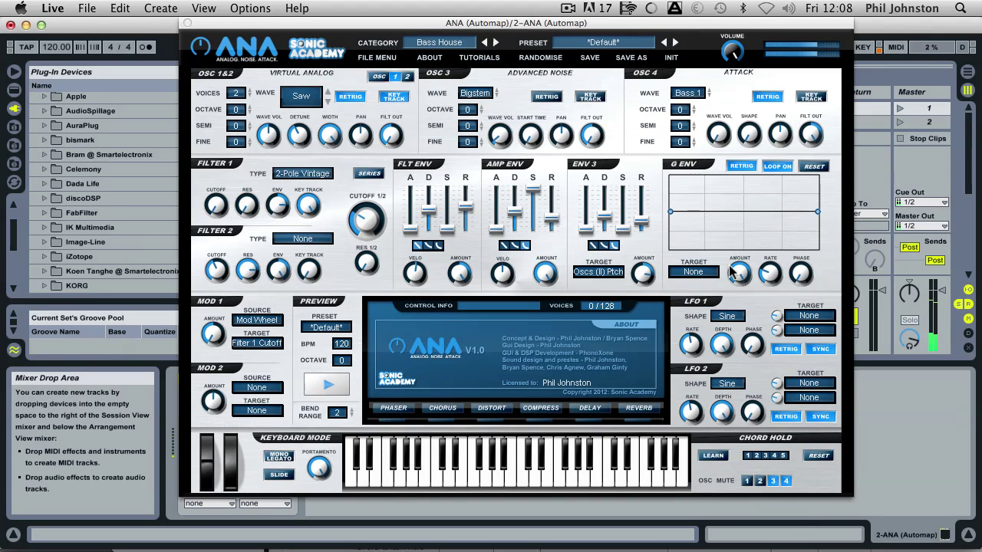
Assign the graphical envelope to Filter 1/2 Cutoff as a rising ramp from minimum to maximum, with a reduced amount
click(692, 271)
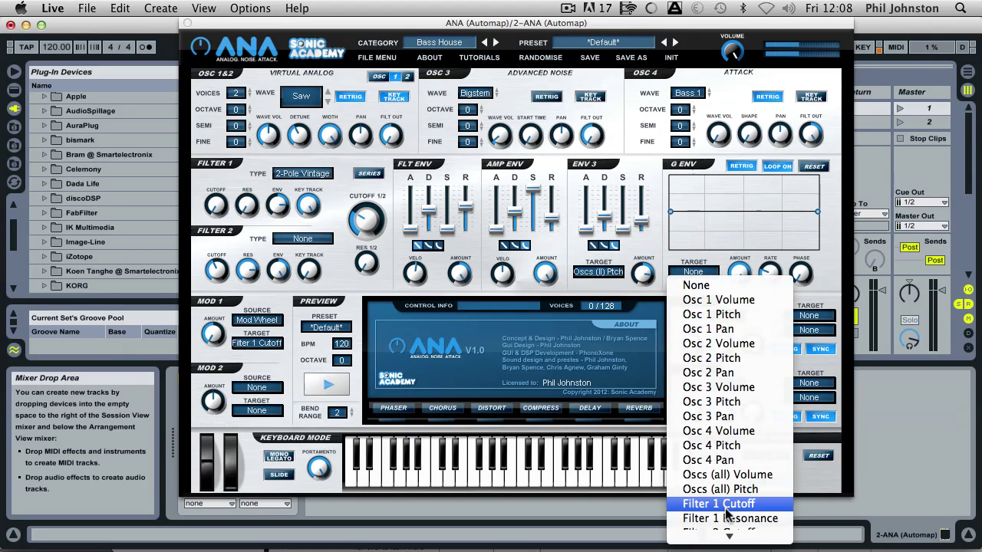
scroll(733, 510, down, 5)
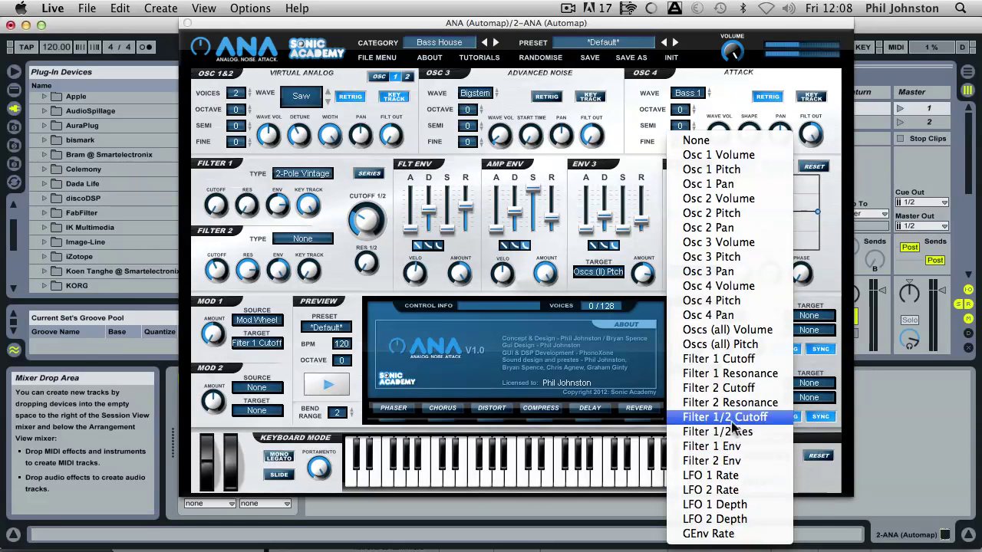
click(706, 417)
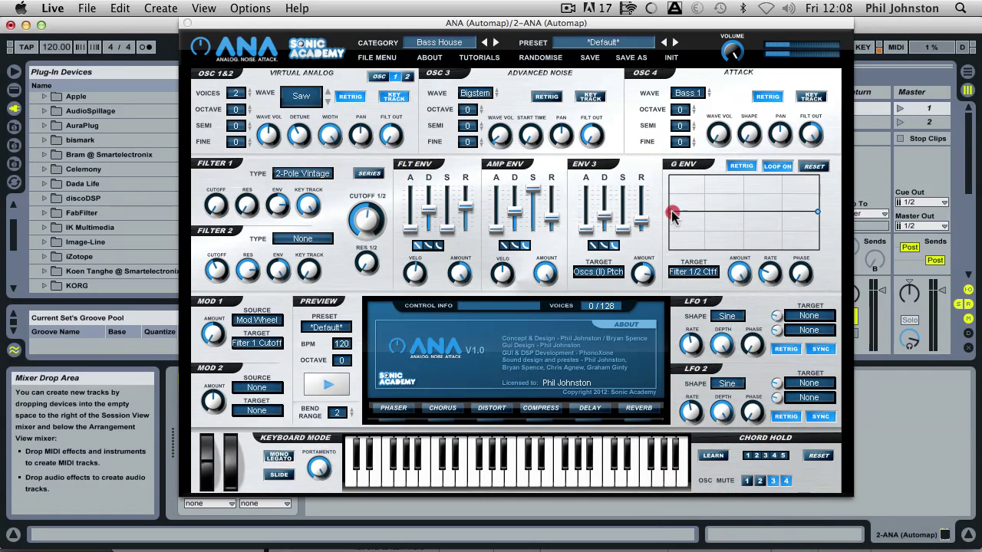
drag(670, 241, 669, 247)
drag(818, 212, 818, 177)
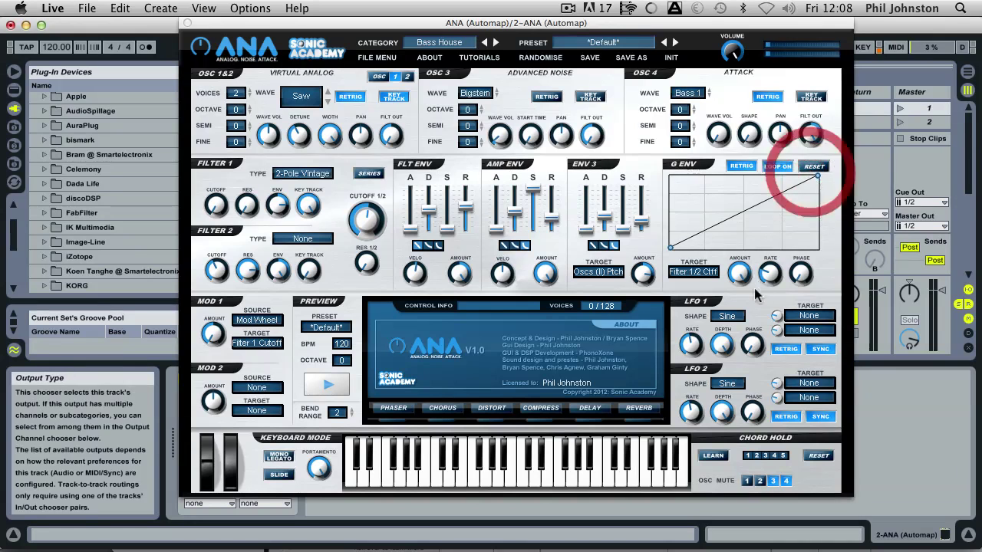
drag(744, 270, 790, 222)
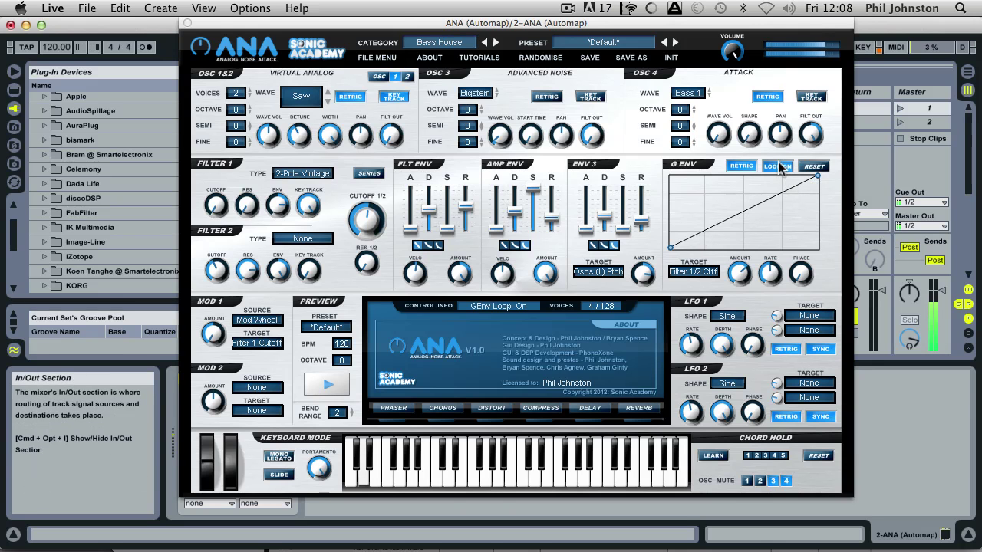
Vary the graphical envelope's rate up to about 7 Hz and down to 2 Hz, and compare its loop and retrigger modes
drag(773, 268, 775, 257)
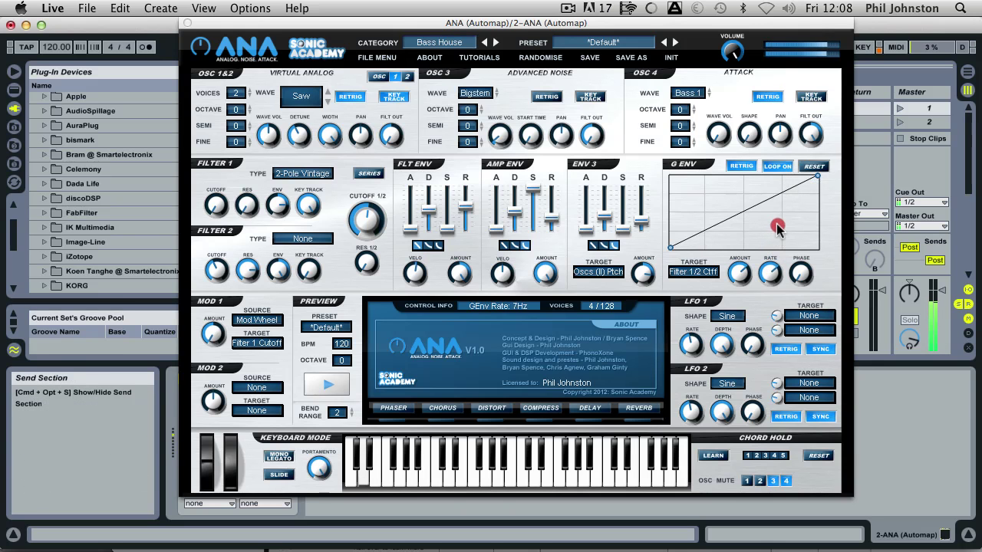
drag(780, 219, 782, 260)
click(780, 166)
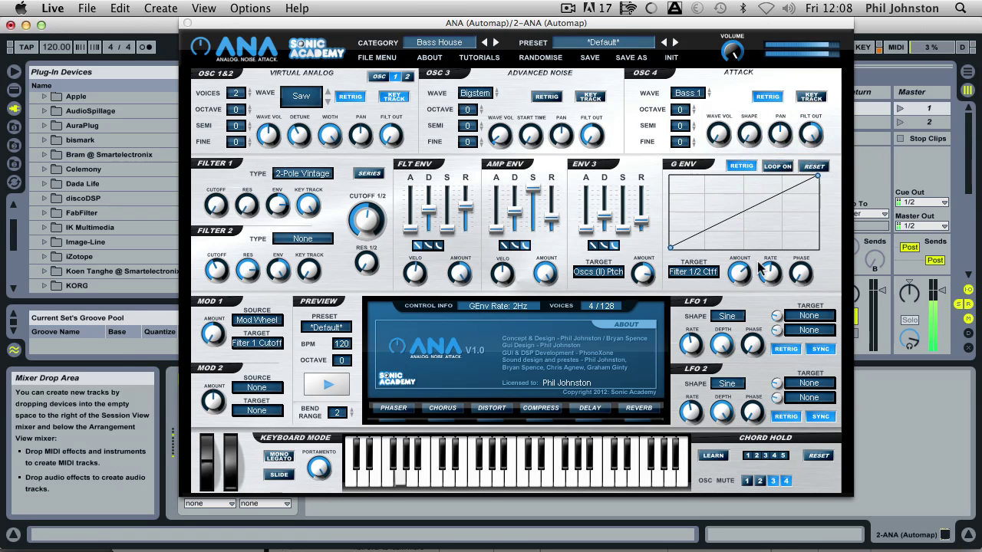
click(741, 167)
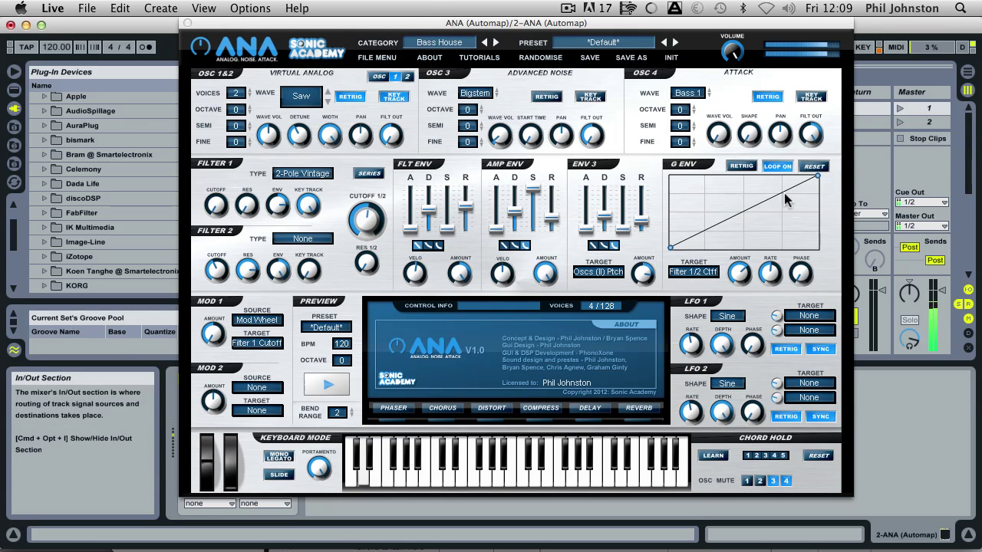
click(739, 167)
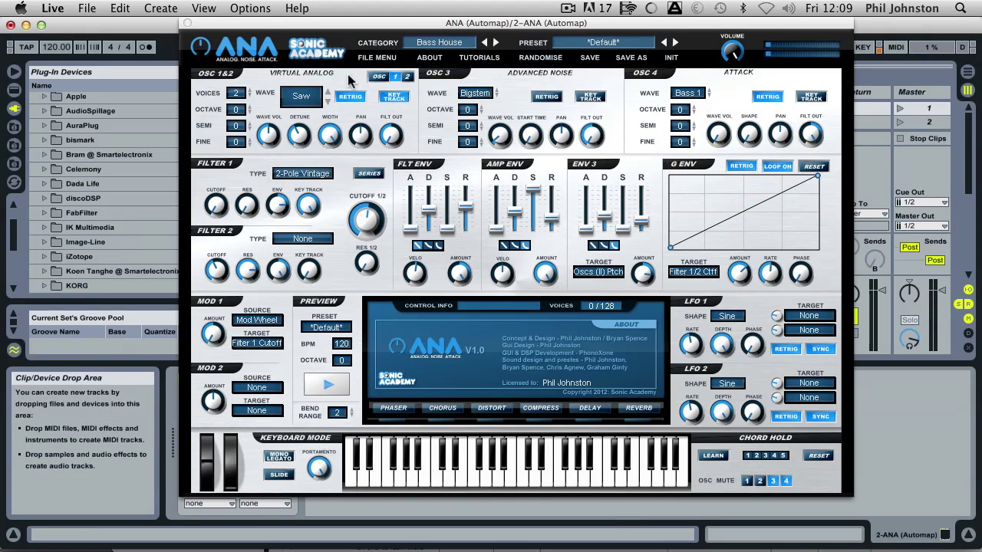
Reset the patch to its default settings and set the oscillator 1 wave to Sine
click(669, 43)
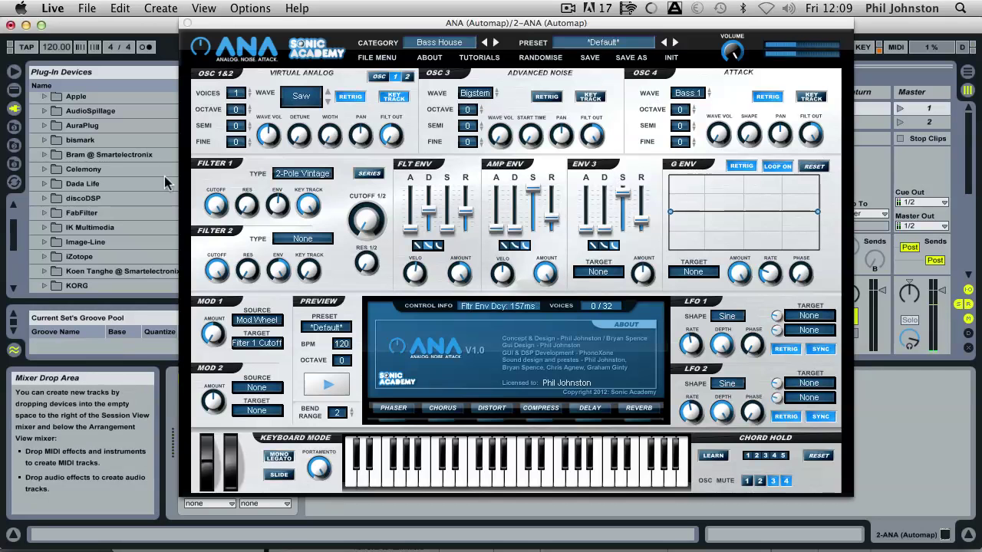
click(308, 95)
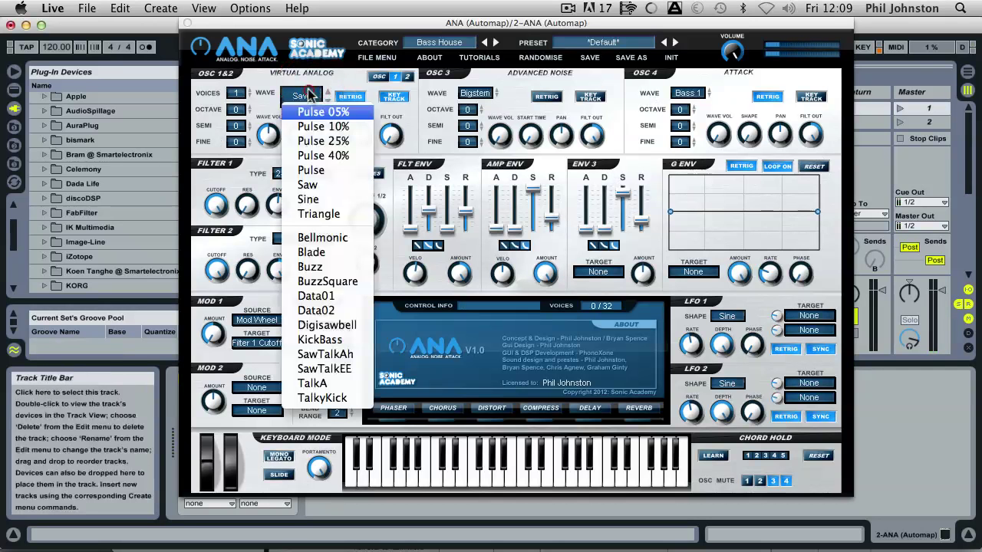
click(353, 198)
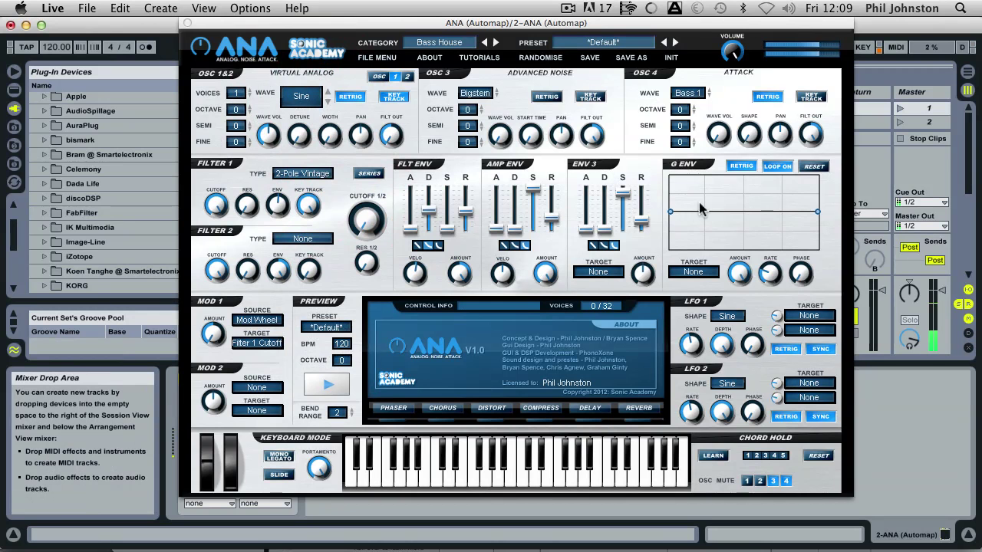
Set the graphical envelope's modulation target to Oscs (all) Pitch
click(691, 271)
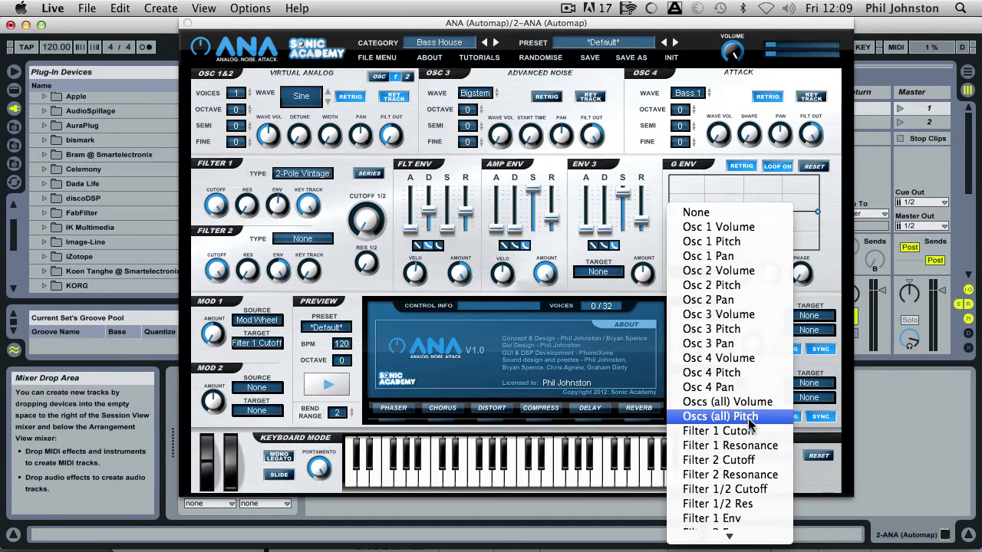
click(749, 422)
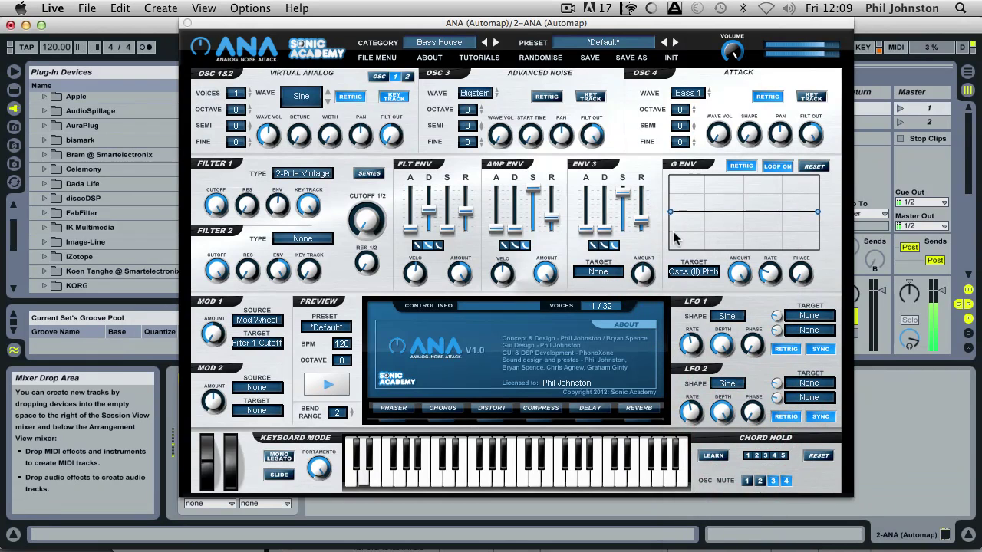
Shape the graphical envelope as a falling ramp from maximum to minimum and vary its rate
drag(671, 214, 691, 158)
drag(817, 211, 804, 268)
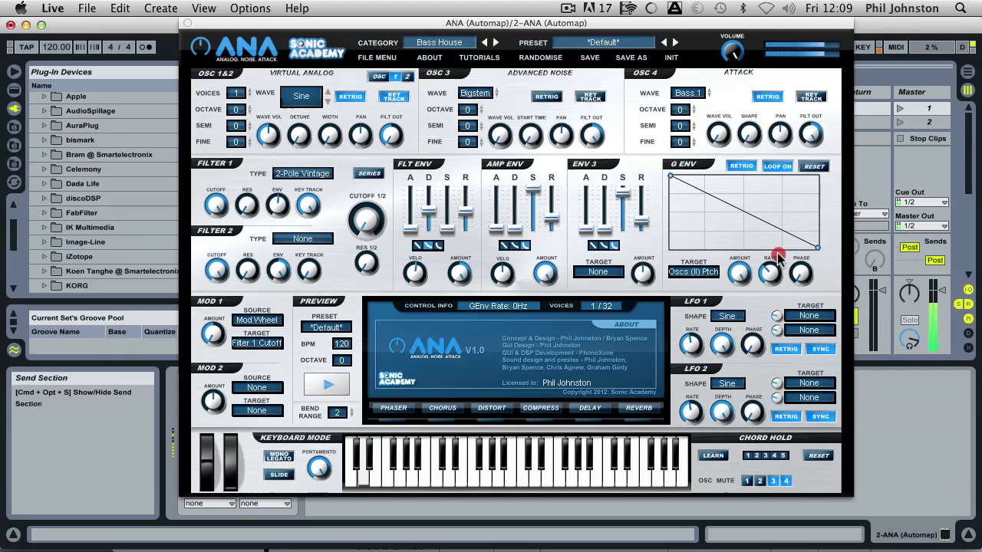
drag(779, 231, 769, 285)
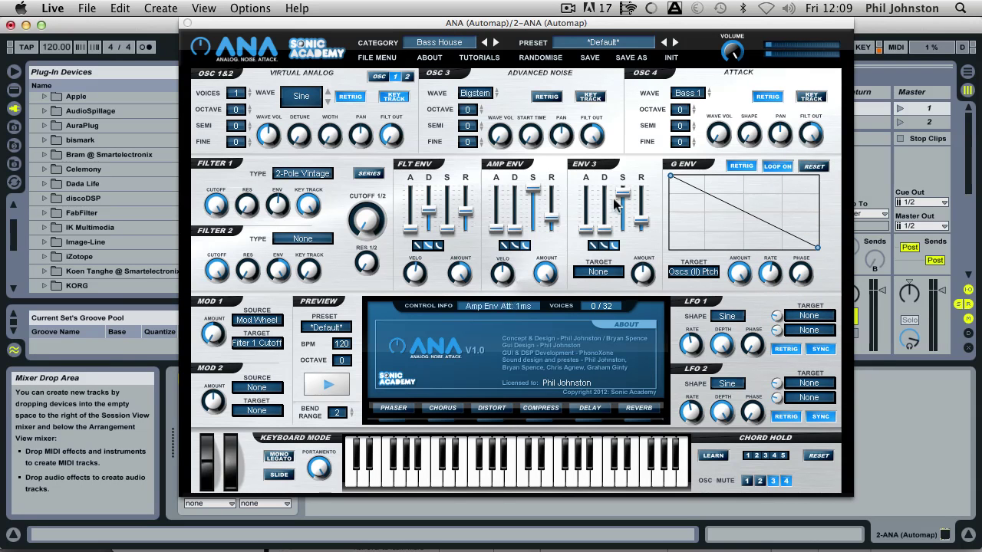
Add extra points along the graphical envelope's ramp and delete them again
double_click(716, 200)
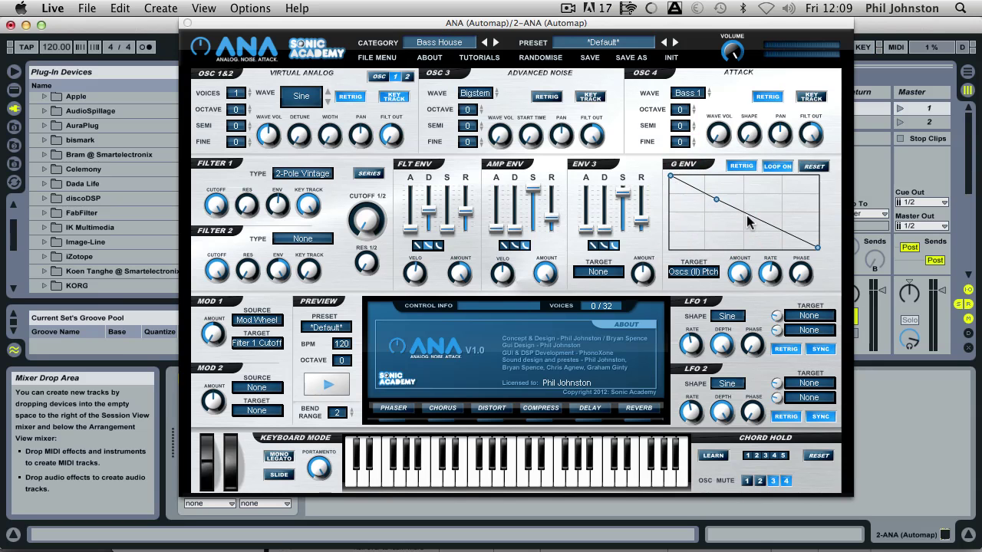
double_click(748, 217)
double_click(764, 224)
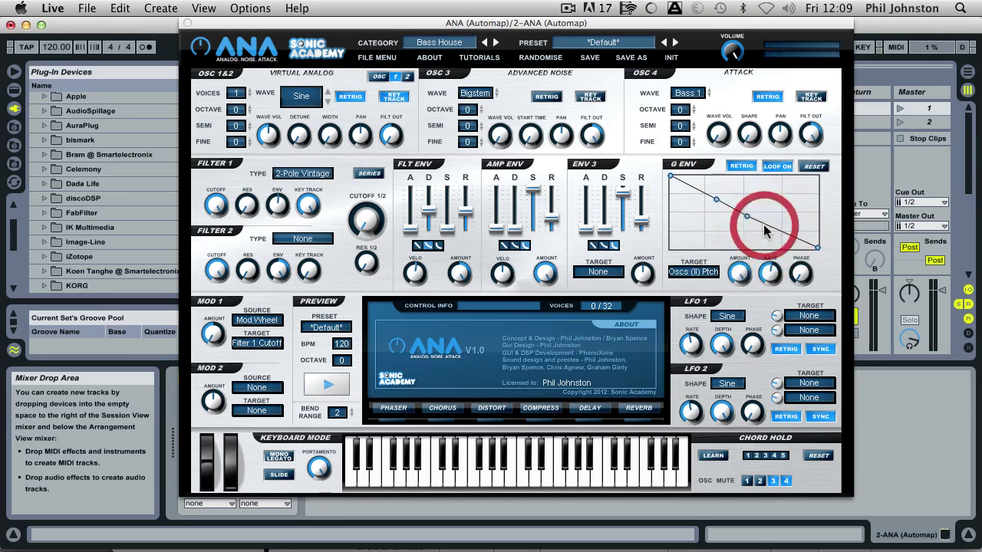
double_click(747, 217)
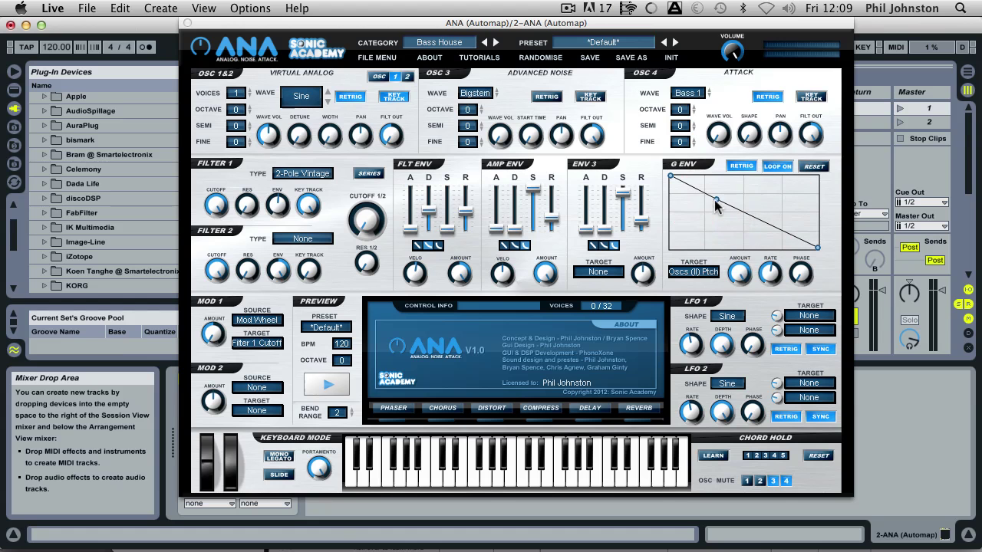
double_click(716, 200)
Add a point near the graphical envelope's start for a steep initial pitch drop, with a 3 Hz rate and looping off
double_click(717, 201)
drag(717, 201, 672, 218)
click(770, 262)
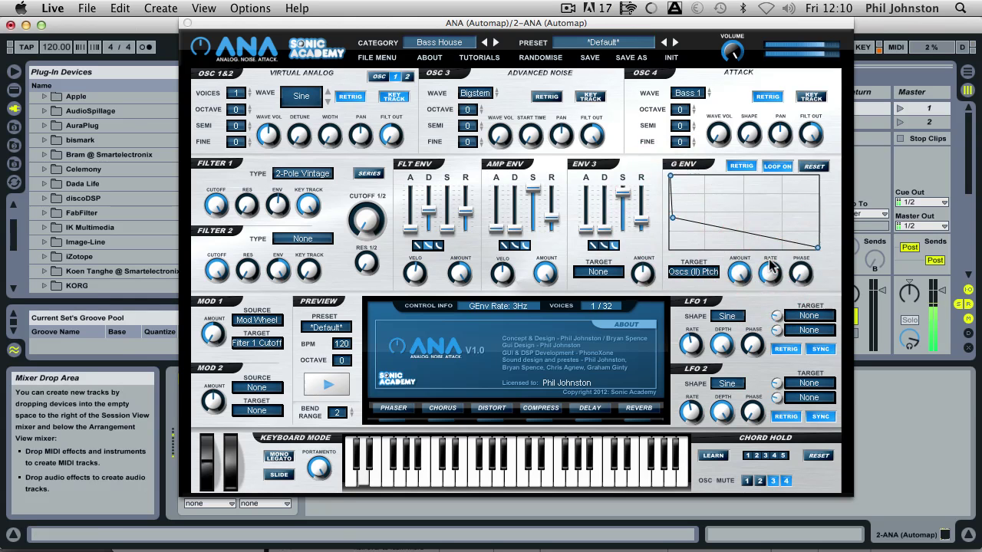
click(776, 167)
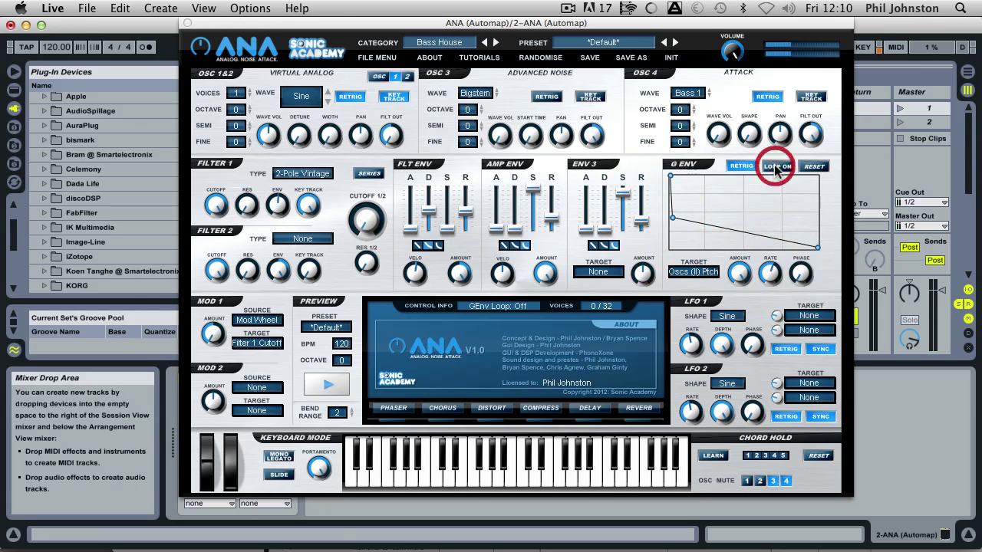
Add two more points to bend the graphical envelope into a curved decay towards minimum, and reduce its amount
click(710, 223)
drag(710, 224, 691, 235)
drag(739, 278, 756, 409)
click(765, 473)
drag(762, 449, 758, 422)
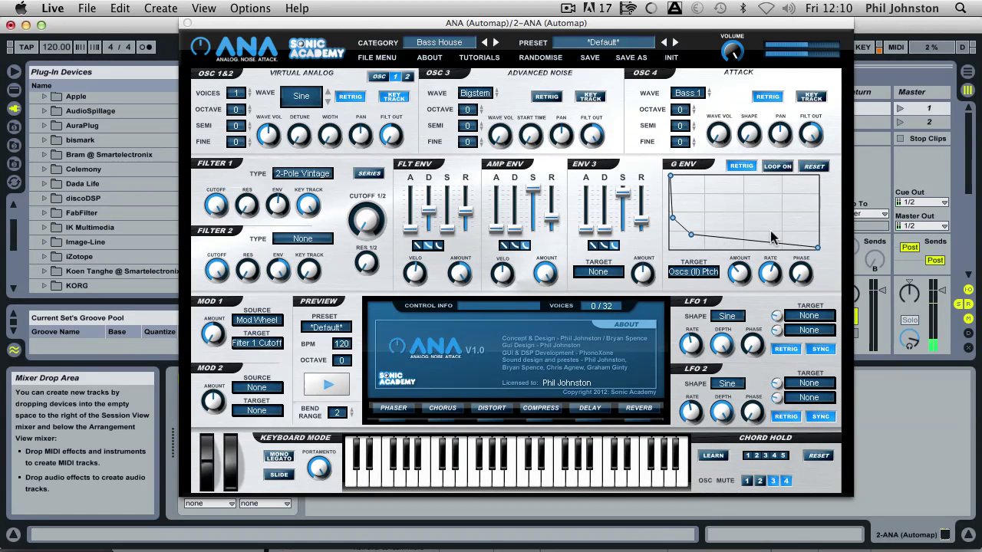
drag(750, 241, 750, 247)
click(749, 248)
click(749, 251)
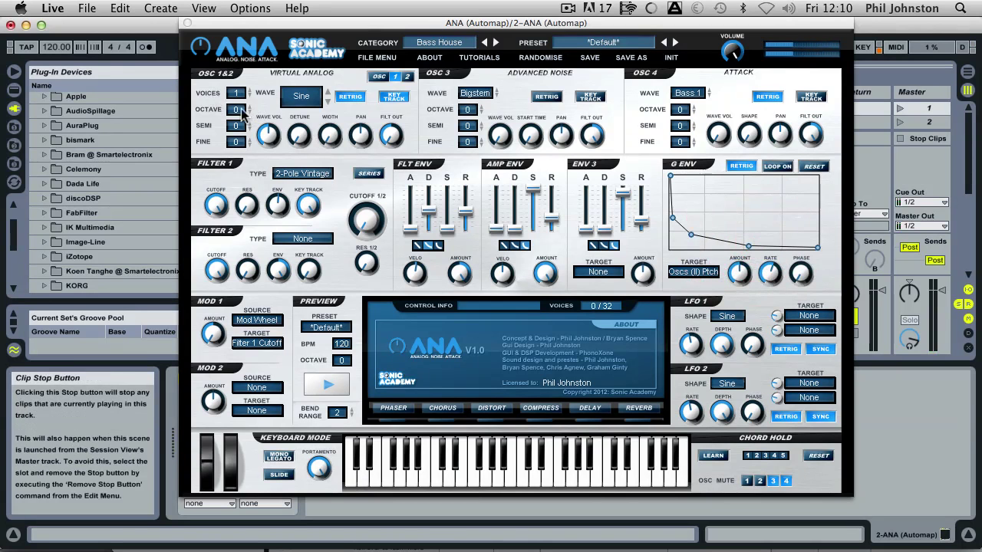
Set oscillator 1's octave to 3, and adjust the graphical envelope to an amount of about 69% and a different rate
drag(239, 112, 275, 9)
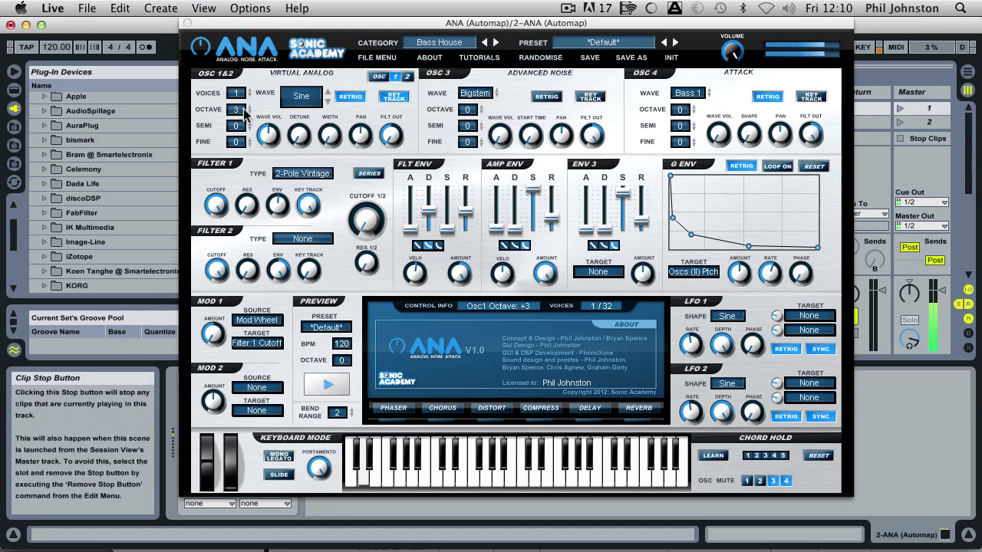
drag(751, 279, 757, 223)
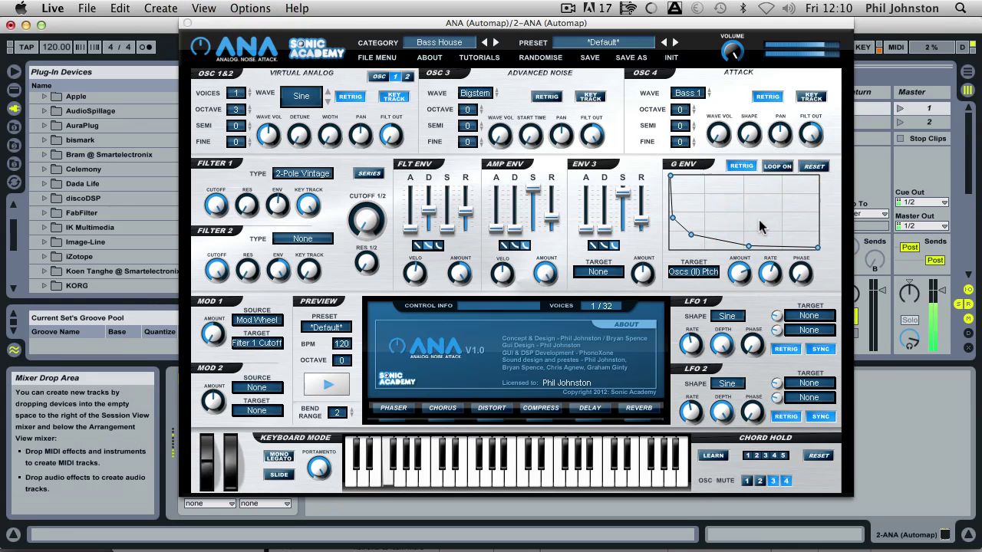
click(771, 274)
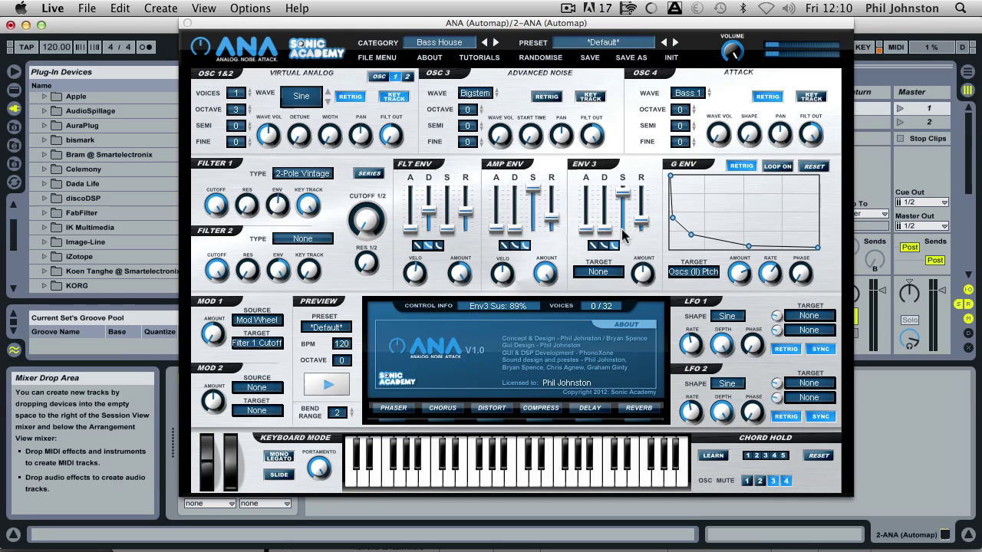
click(744, 269)
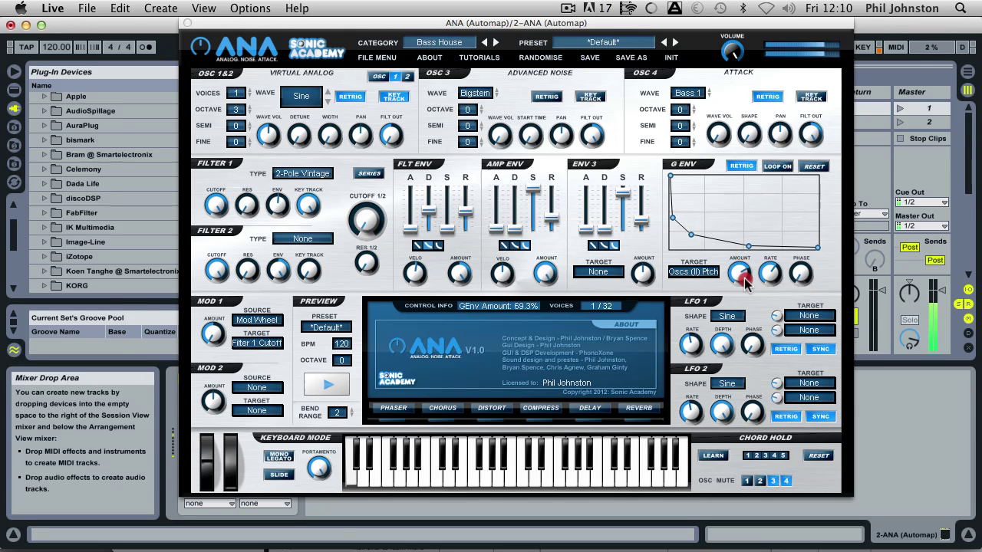
click(778, 257)
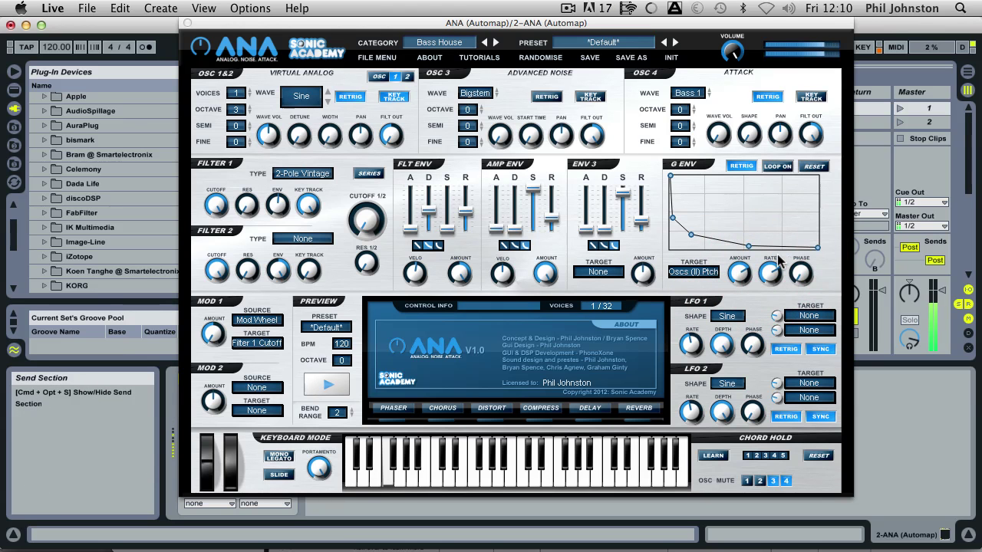
Shape the amp envelope with sustain at zero, a medium decay and a short release
click(551, 226)
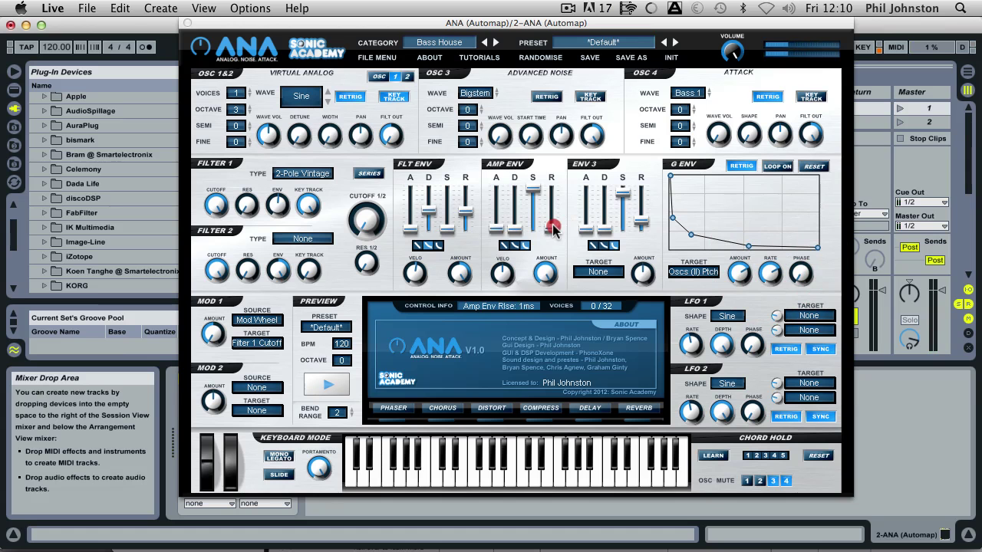
drag(552, 225, 560, 271)
drag(534, 192, 530, 262)
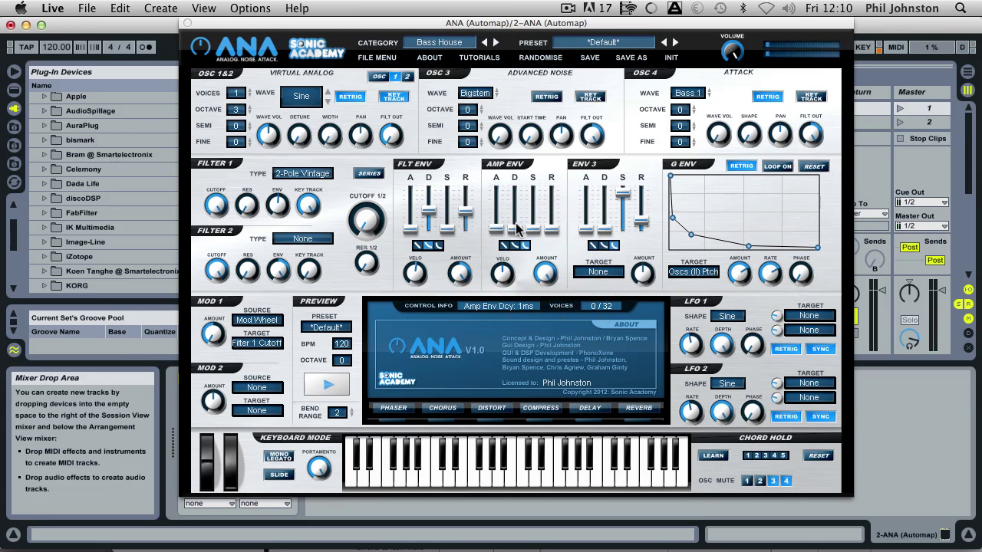
drag(516, 231, 520, 209)
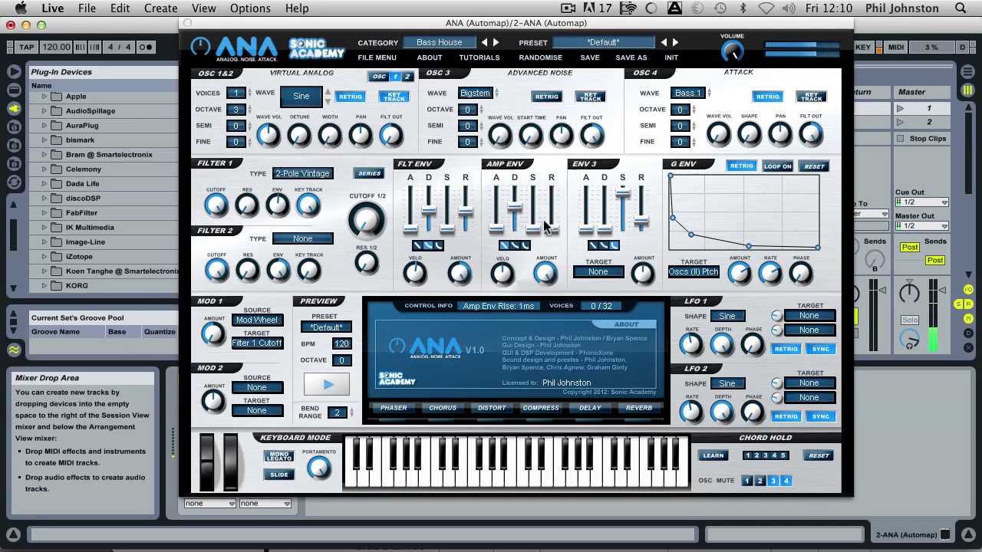
click(550, 215)
drag(550, 217, 551, 208)
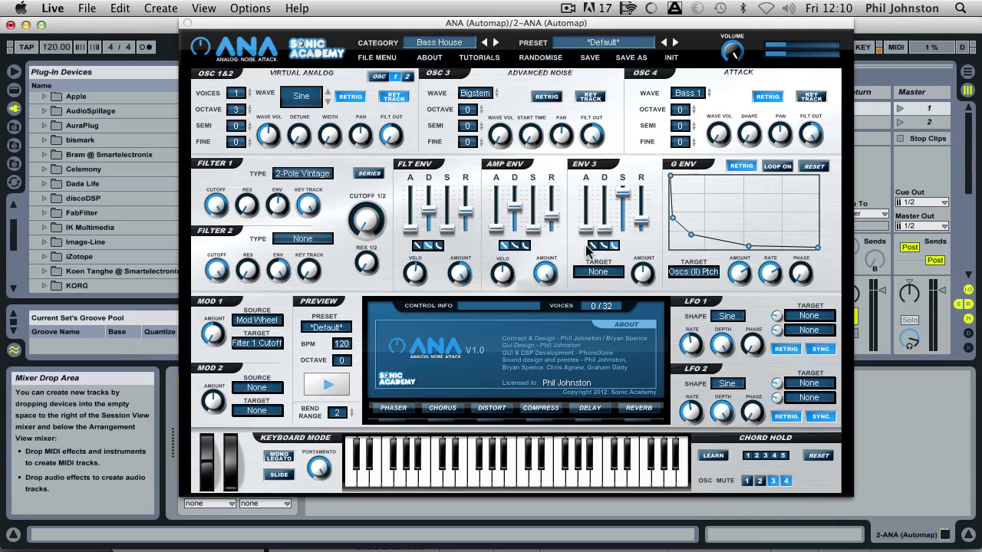
Compare the amp envelope's hard logarithmic, soft logarithmic and linear curves
click(527, 247)
click(529, 247)
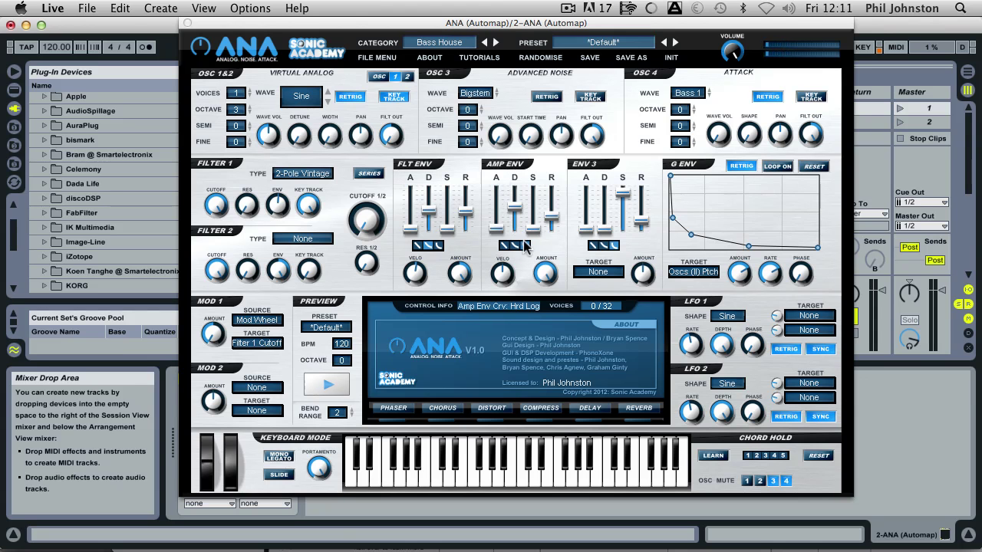
click(514, 247)
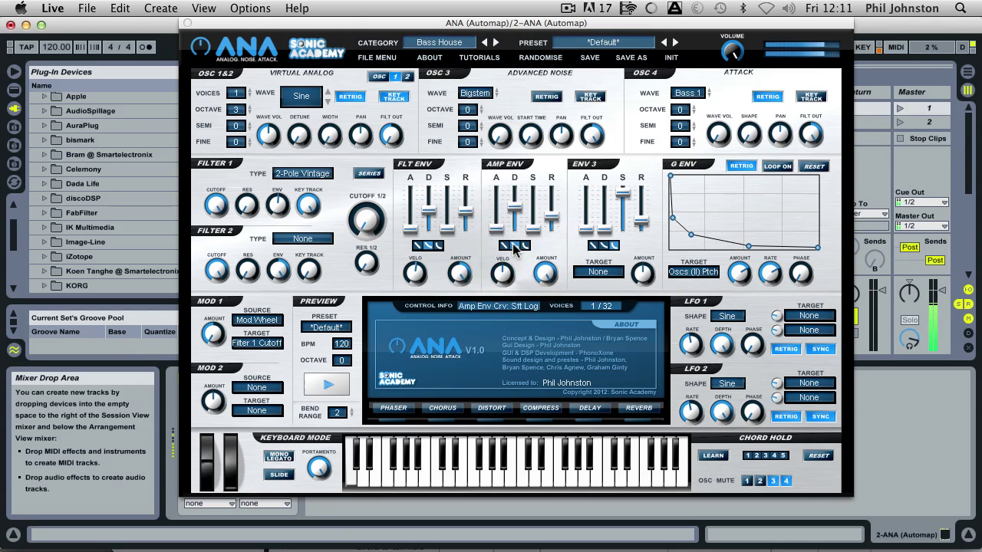
click(525, 247)
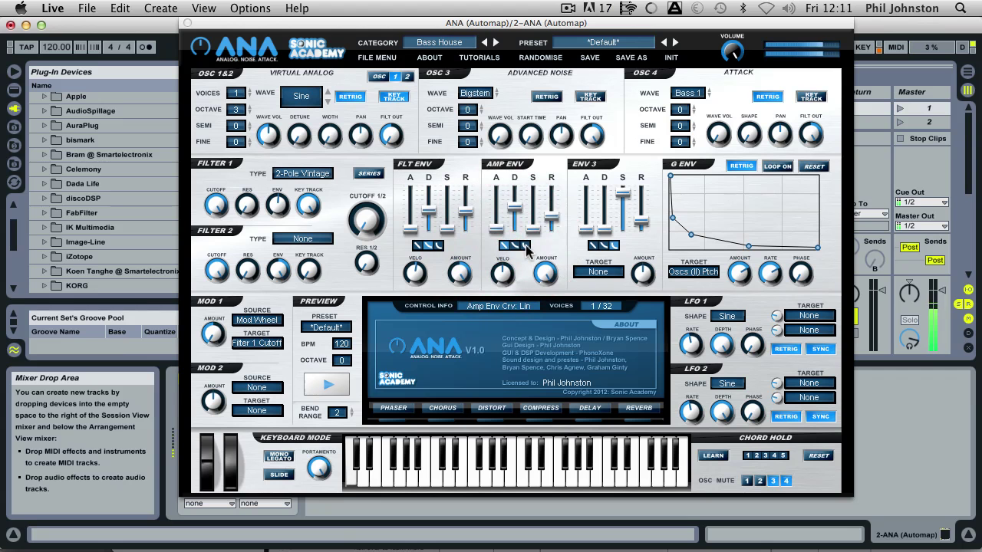
click(526, 247)
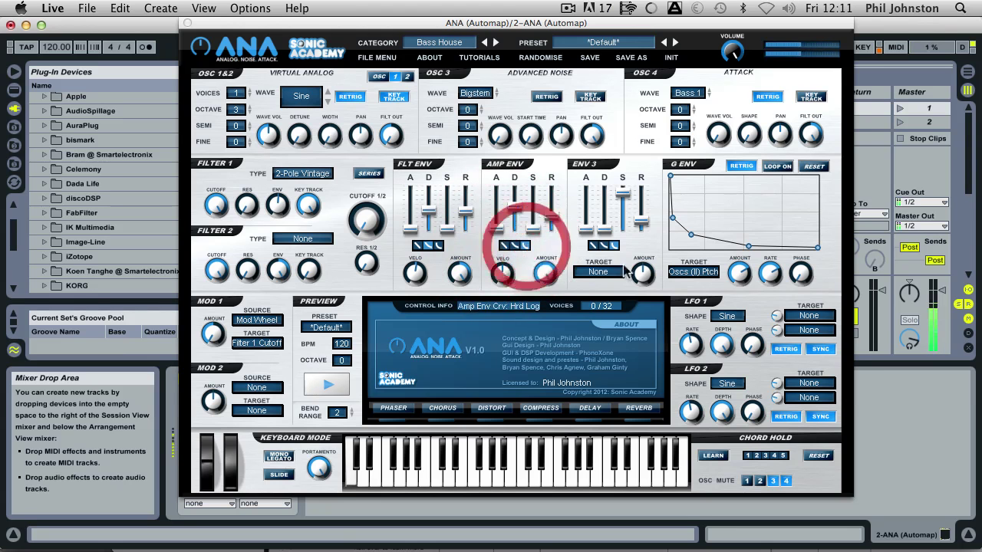
click(516, 246)
click(505, 247)
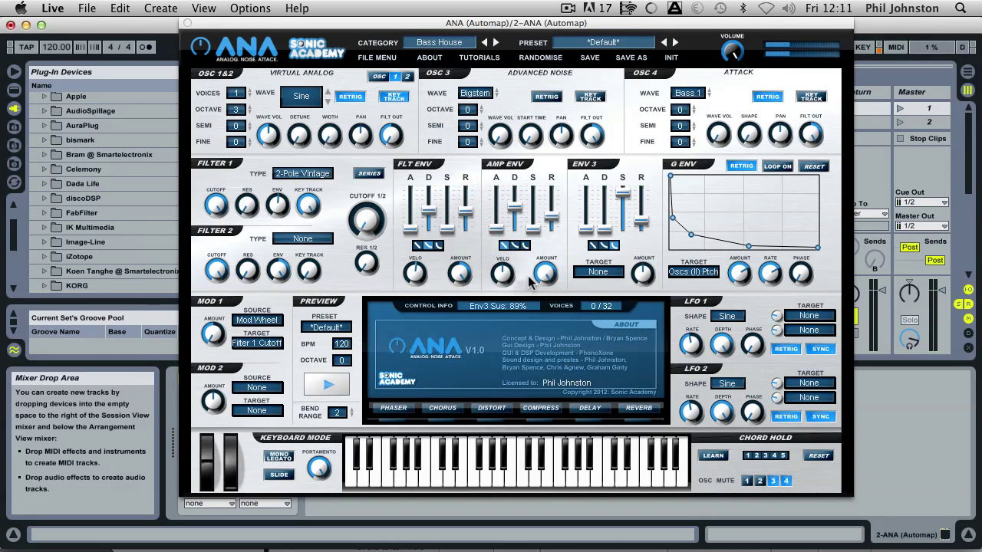
Reset the patch to its default settings and set oscillator 1 to the Data01 wave at octave -1
click(679, 46)
click(679, 46)
click(680, 46)
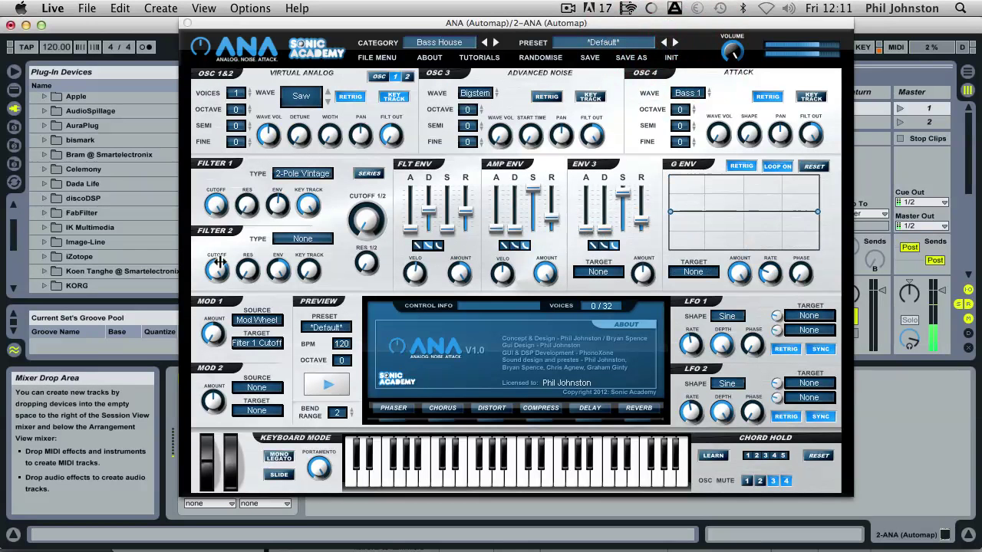
click(301, 96)
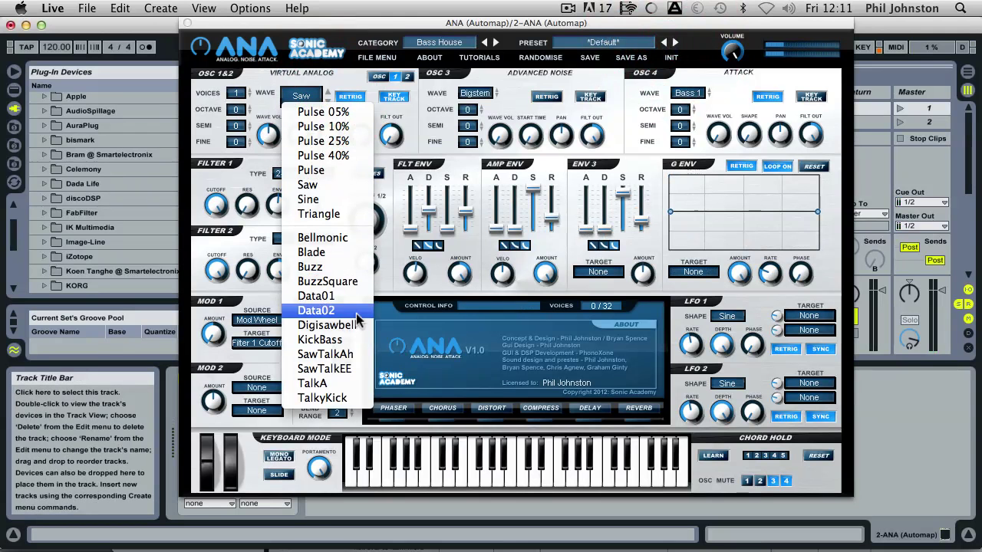
click(311, 296)
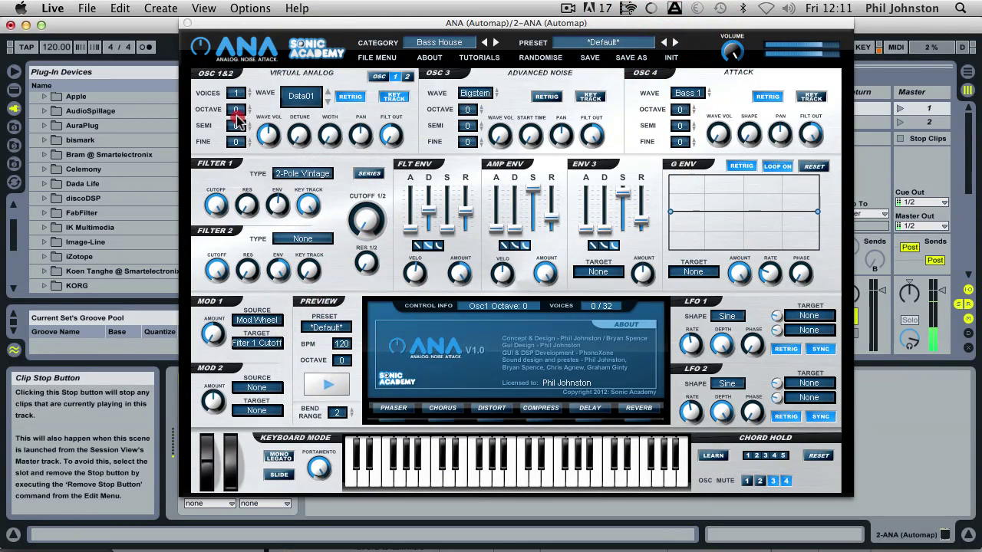
drag(237, 125, 240, 138)
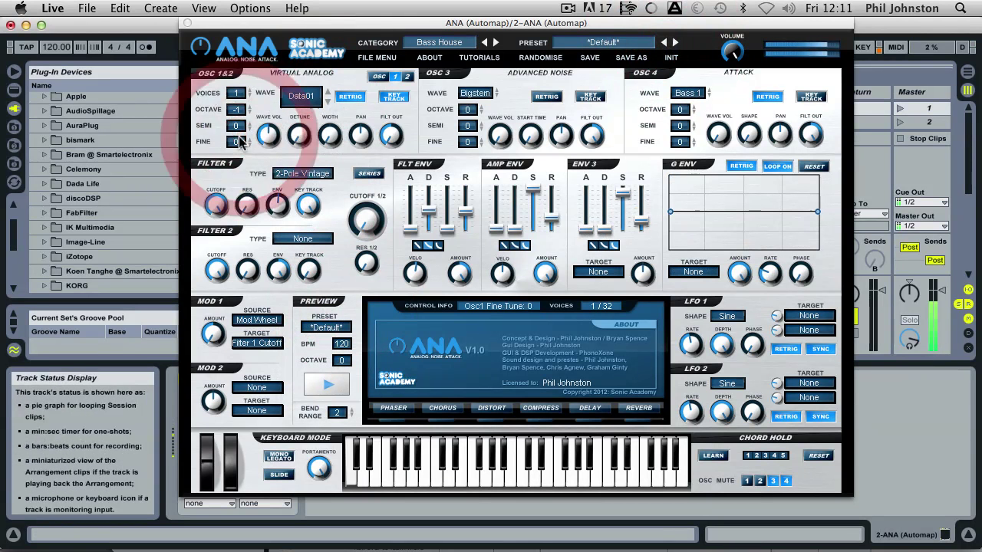
Set oscillator 2 to one Triangle voice at octave -1 with a raised wave volume
click(408, 78)
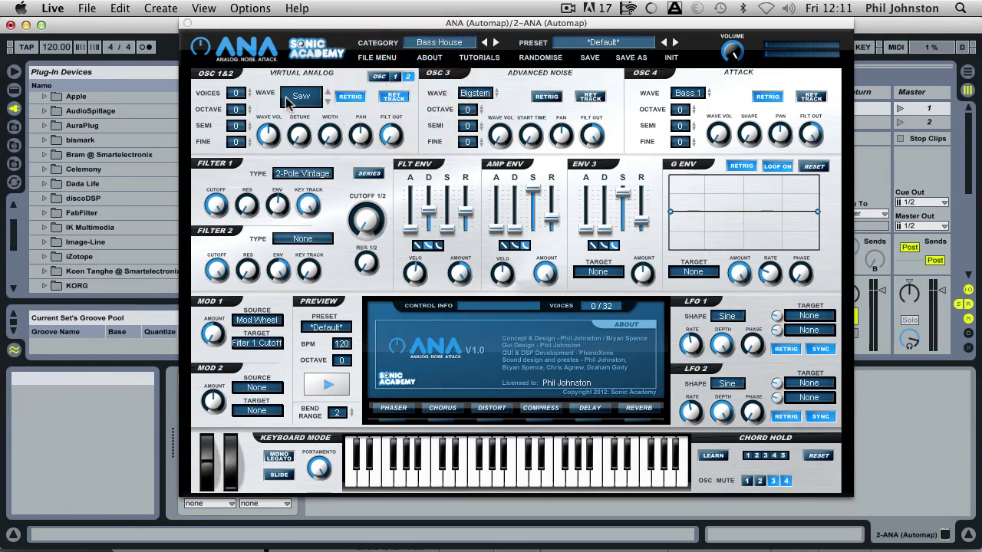
click(293, 98)
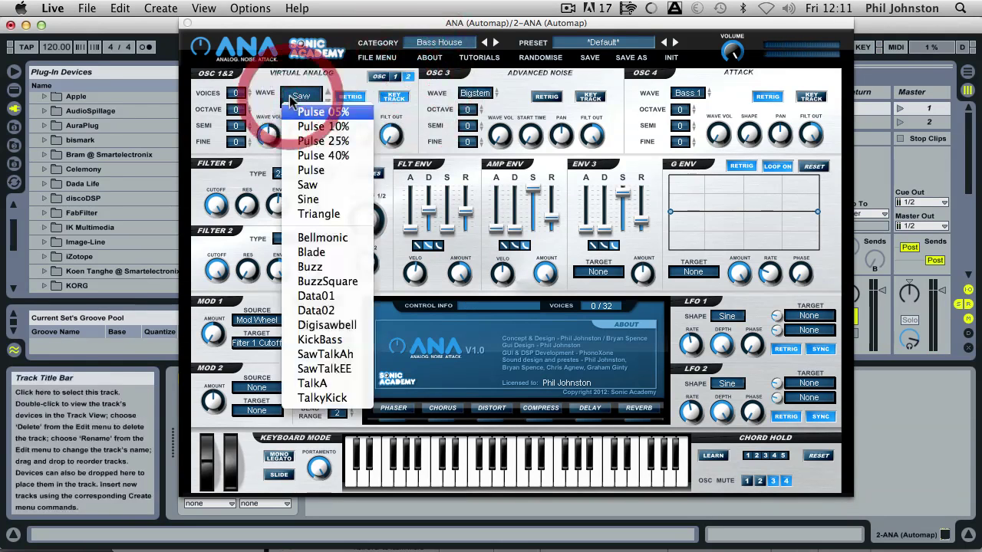
click(344, 214)
drag(236, 134, 290, 67)
drag(235, 109, 234, 135)
mouse_move(238, 93)
mouse_down()
mouse_move(235, 66)
mouse_move(237, 100)
mouse_move(238, 83)
mouse_up()
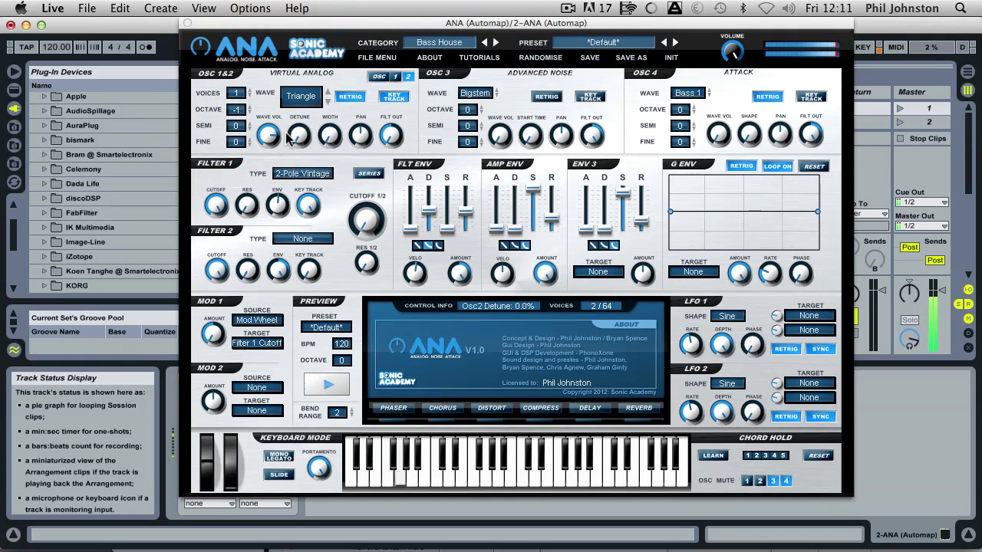
Set the filter 1 type to 2-Pole Saturated and lower its cutoff
click(320, 174)
click(329, 212)
click(216, 203)
drag(220, 198, 235, 437)
drag(234, 390, 234, 360)
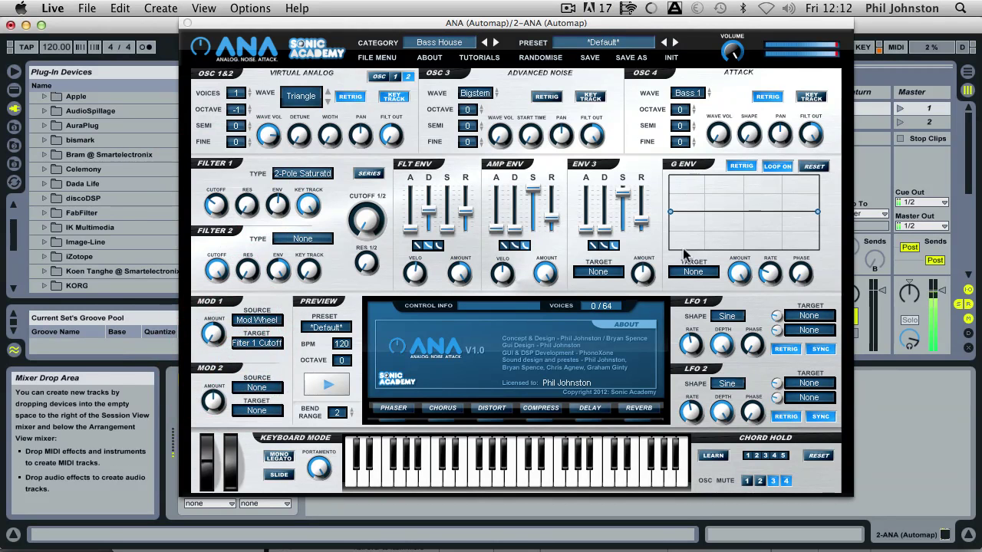
Shape the graphical envelope as a triangle rising from minimum to a maximum peak and falling back to minimum
drag(672, 217, 652, 279)
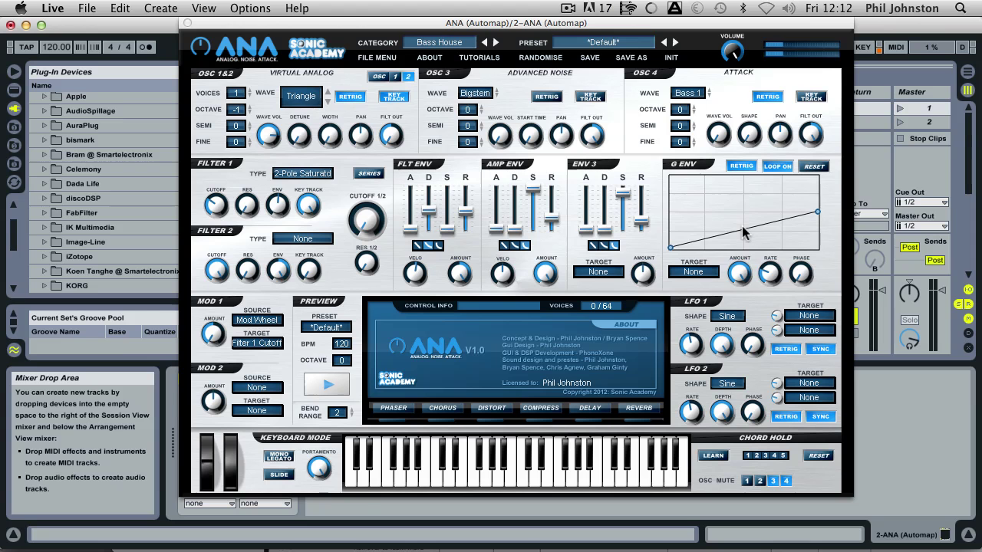
click(743, 229)
drag(733, 189, 730, 165)
drag(817, 211, 809, 261)
Assign the graphical envelope to Filter 1/2 Cutoff, with its peak centred and its rate at 2 Hz
click(693, 271)
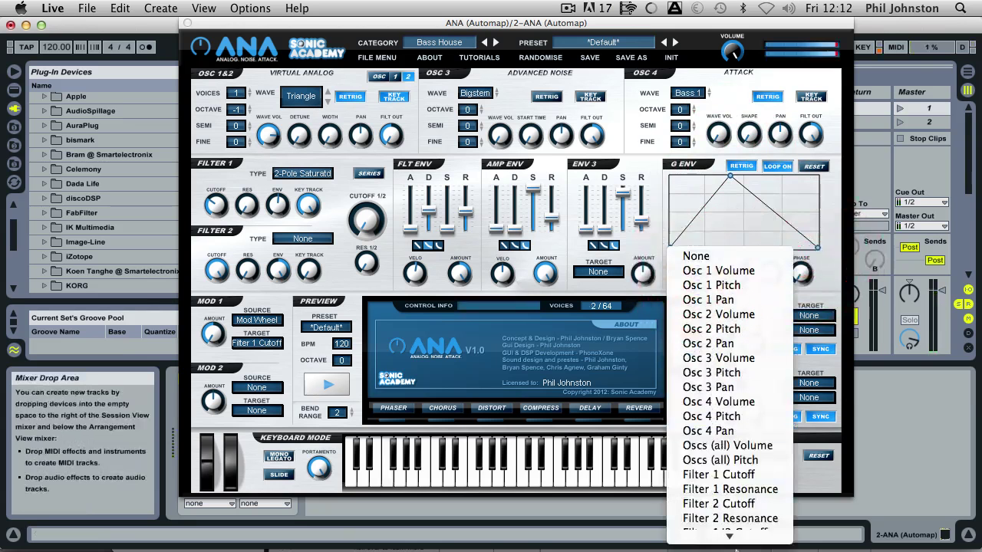
click(747, 445)
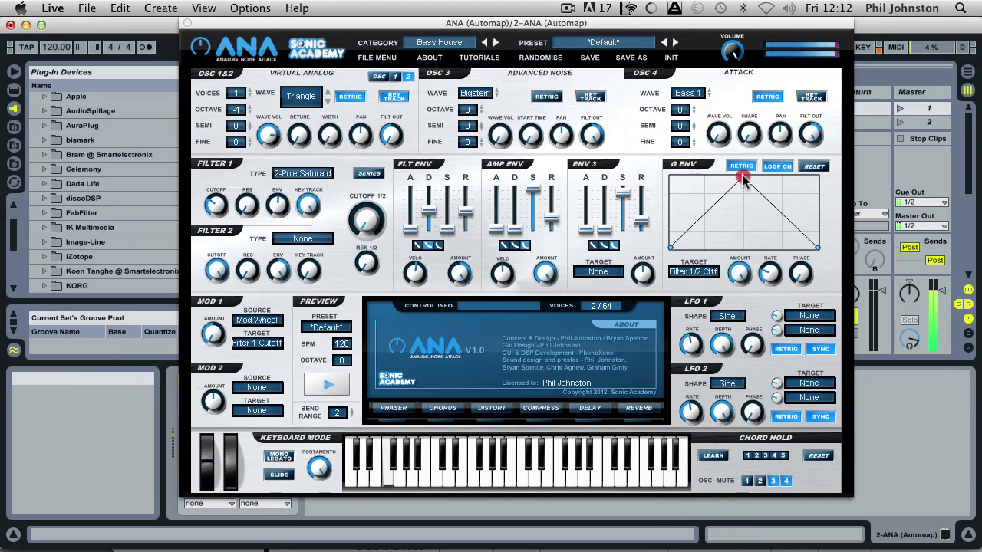
click(743, 178)
drag(769, 275, 776, 234)
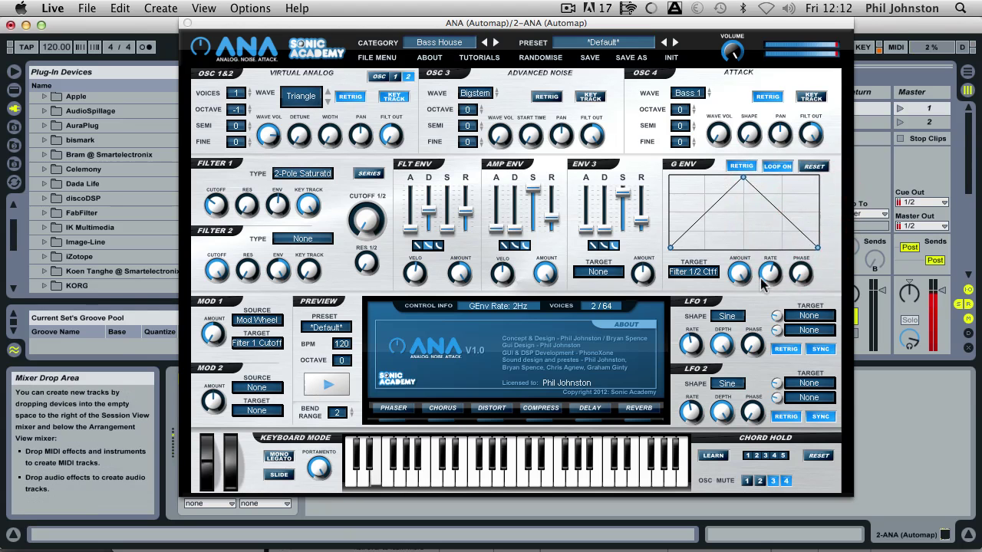
Lower the graphical envelope's amount and reshape it into two narrow full-height peaks at the start, followed by a flat minimum
drag(741, 275, 750, 413)
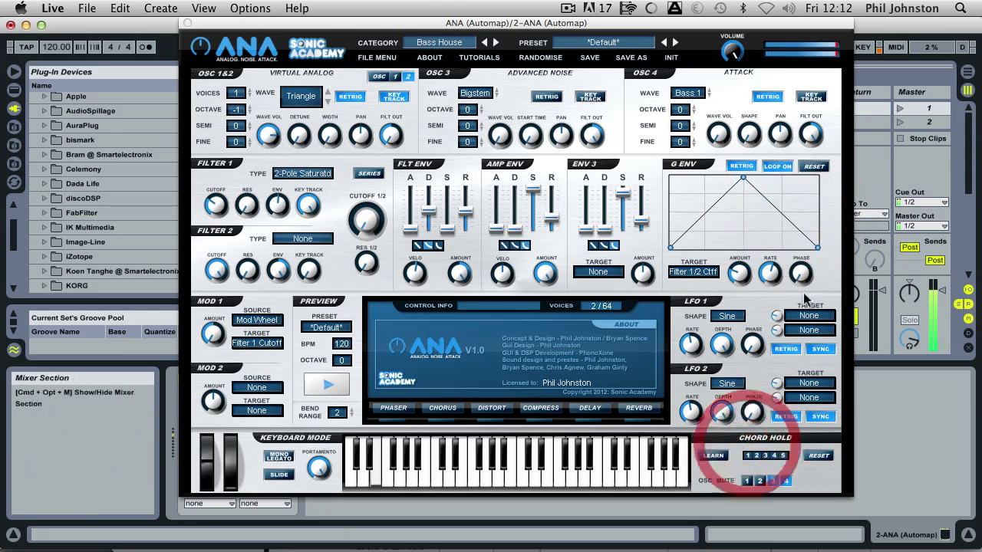
click(780, 258)
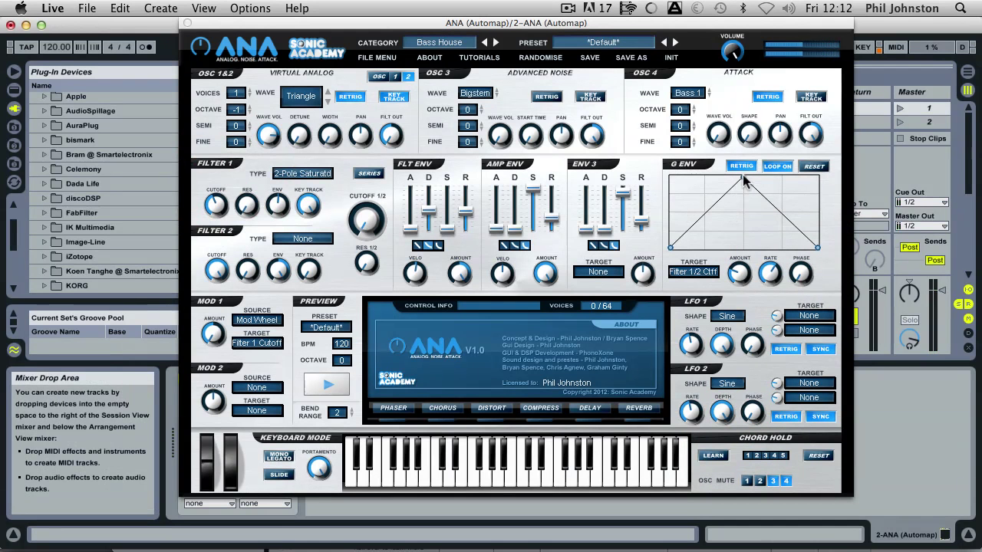
drag(744, 180, 691, 251)
click(701, 191)
click(703, 258)
click(706, 177)
click(722, 250)
click(764, 167)
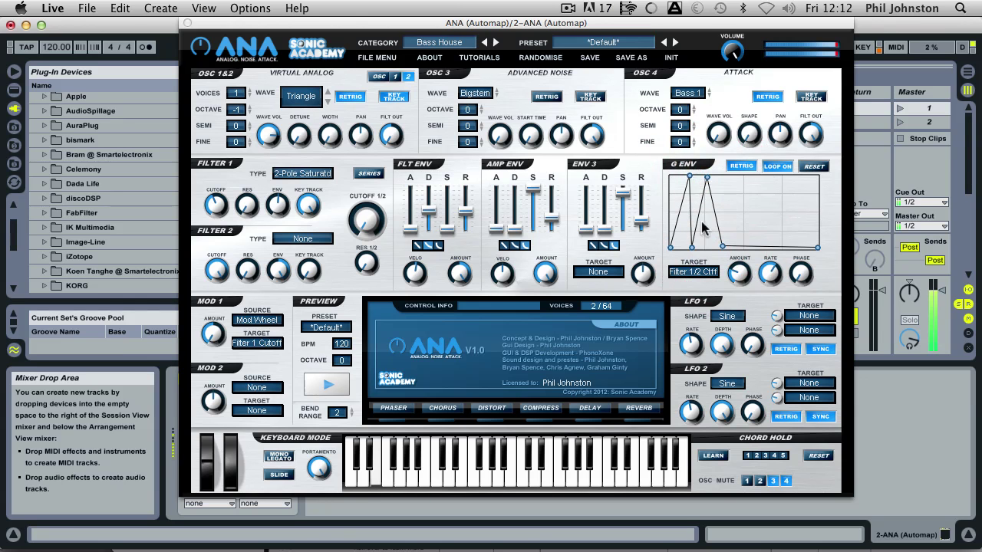
Set the graphical envelope's rate to 1 Hz and turn its two peaks into rising ramps with vertical drops
drag(769, 272, 768, 326)
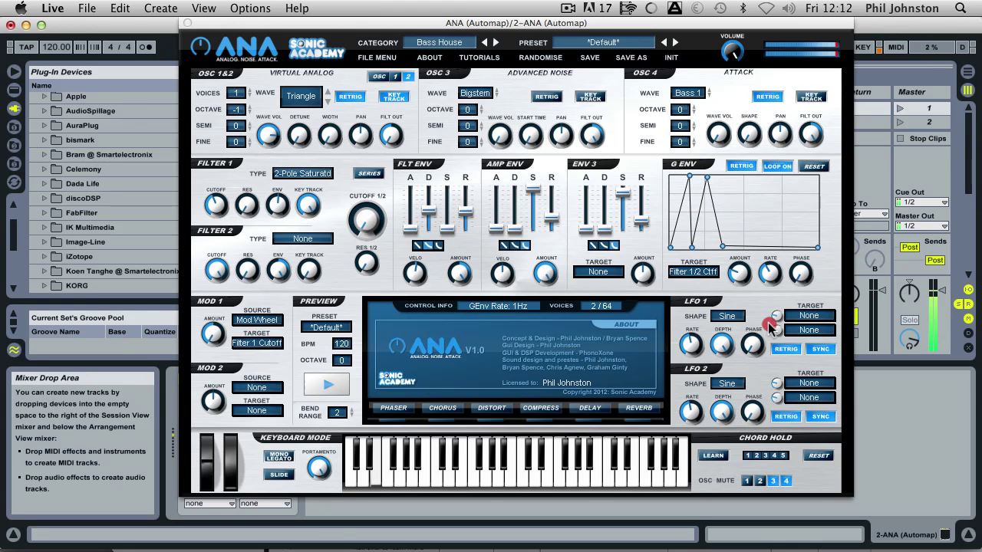
drag(771, 329, 759, 321)
drag(726, 251, 703, 251)
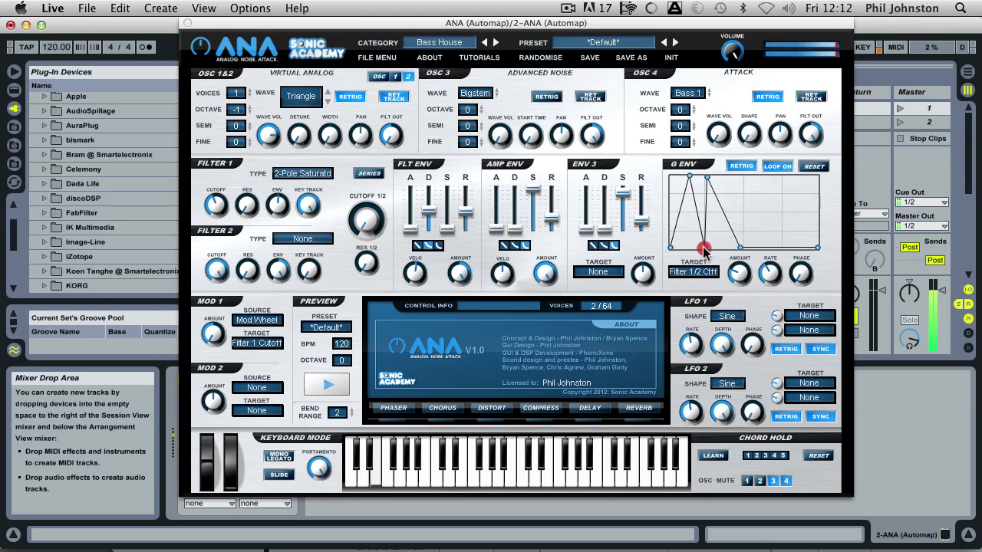
drag(707, 177, 640, 173)
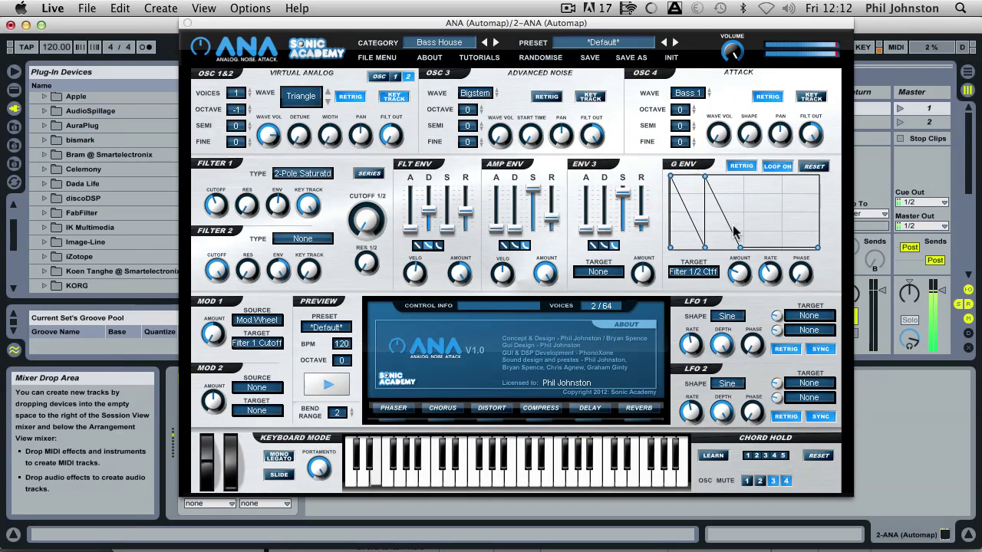
mouse_move(704, 177)
mouse_down()
mouse_move(741, 176)
mouse_move(706, 174)
mouse_up()
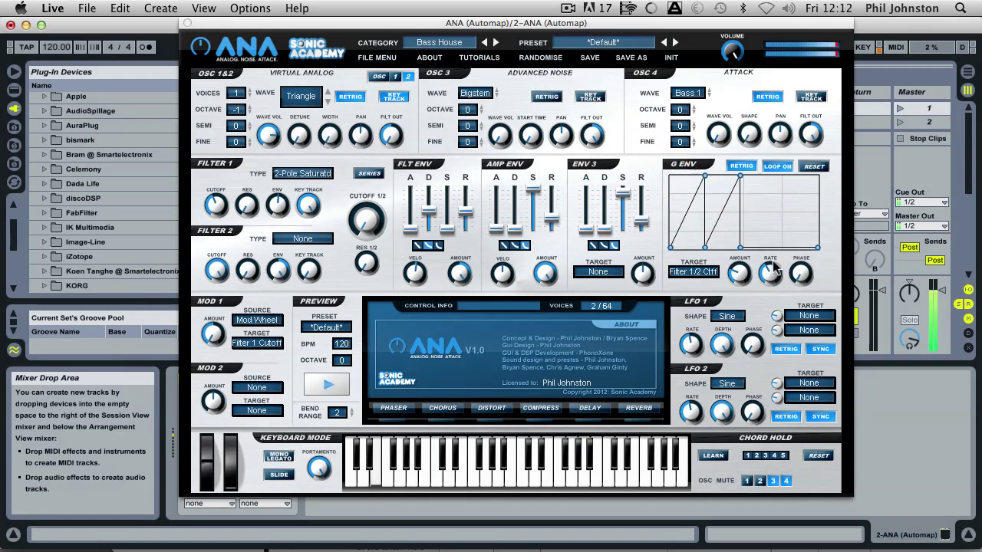
Add a wide third peak after the two ramps, rising to maximum and falling back to minimum at the end, and adjust the rate
scroll(777, 253, up, 1)
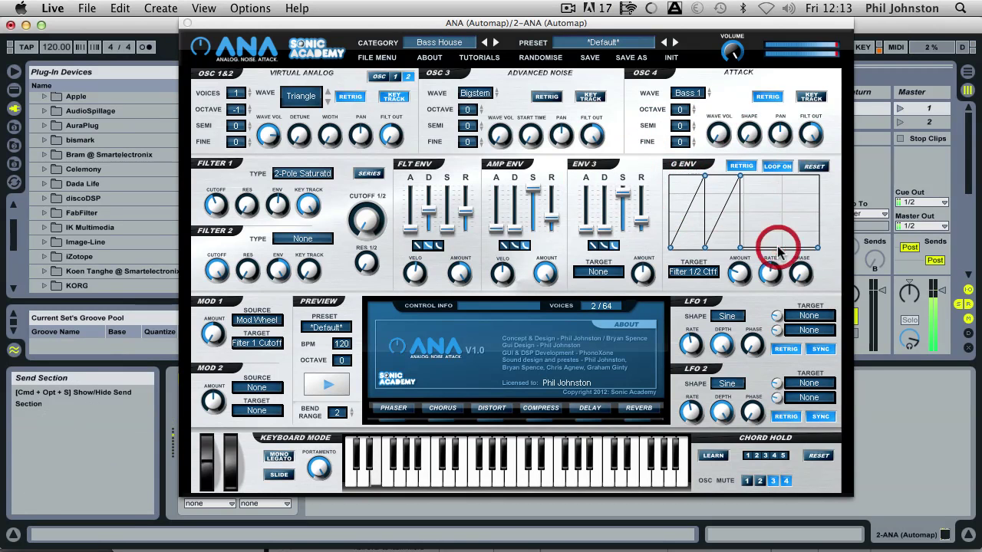
drag(820, 246, 818, 178)
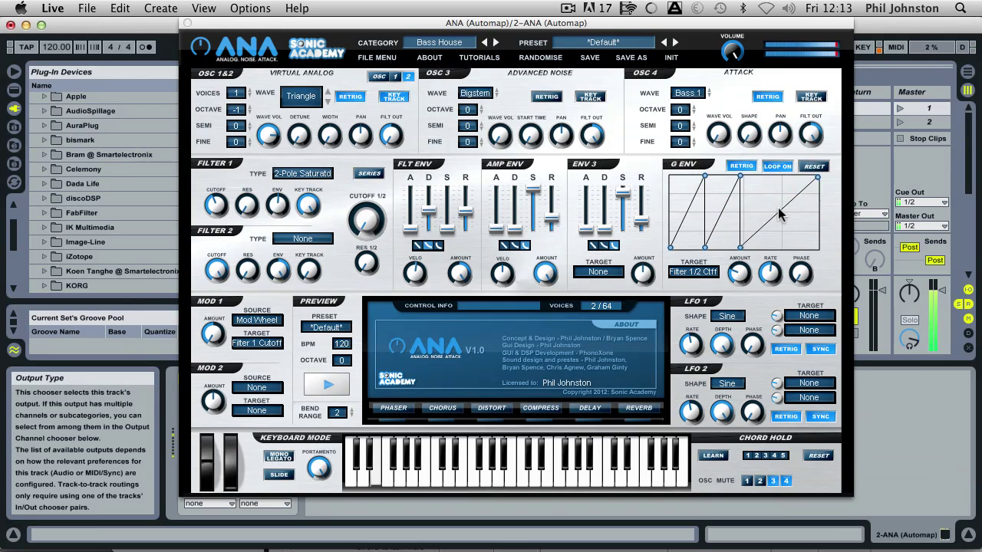
click(779, 212)
drag(779, 211, 831, 267)
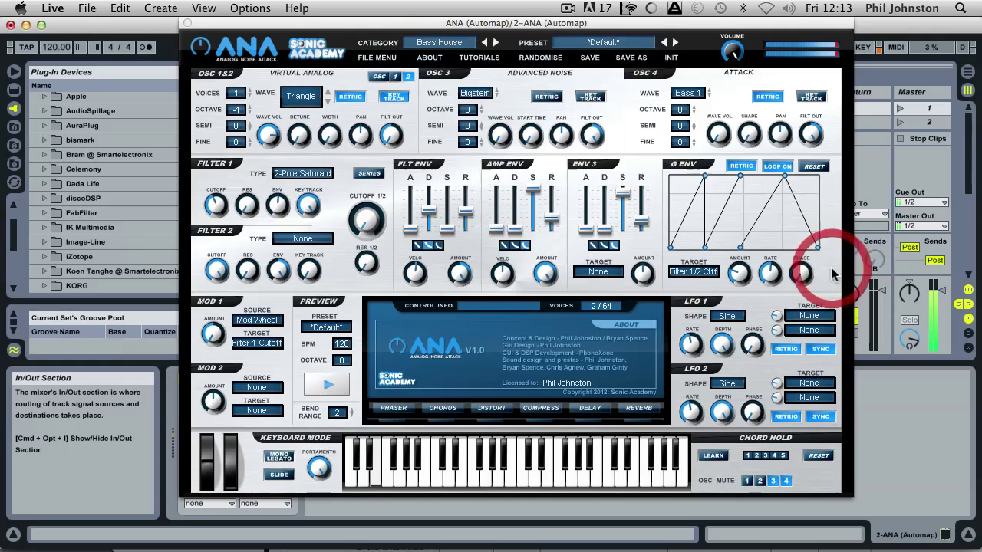
drag(769, 275, 790, 283)
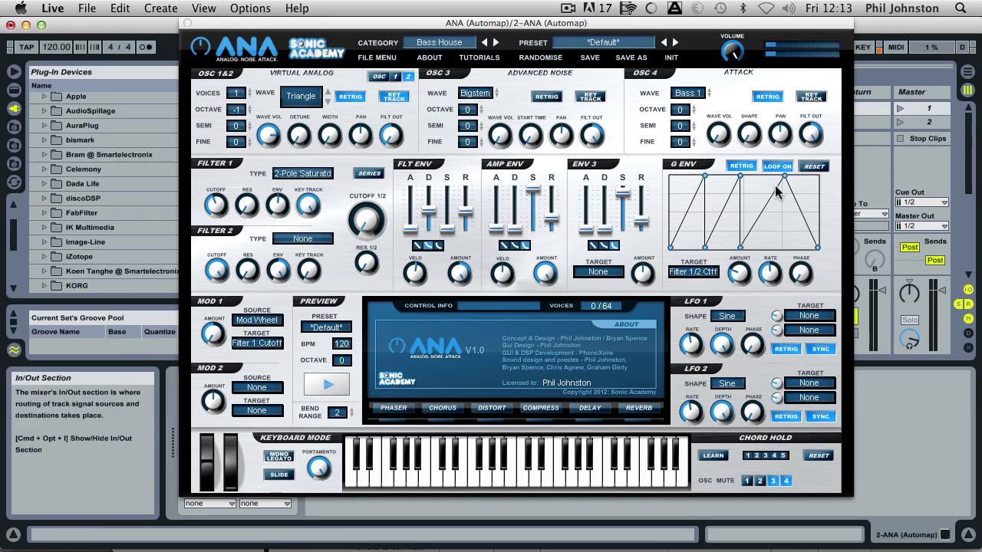
Reset the graphical envelope and assign LFO 1 to Filter 1/2 Cutoff with an amount of 57.3%
click(816, 167)
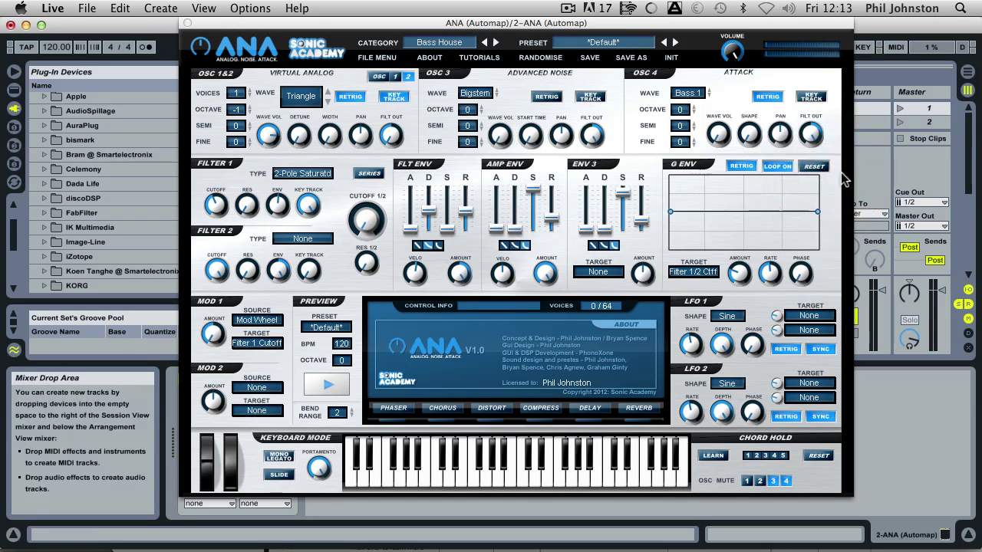
click(809, 315)
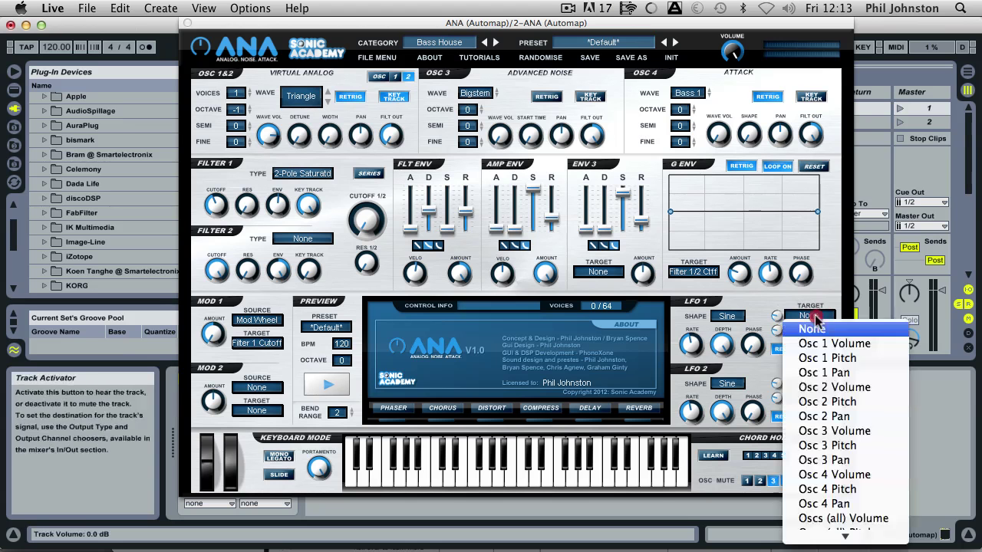
mouse_move(846, 536)
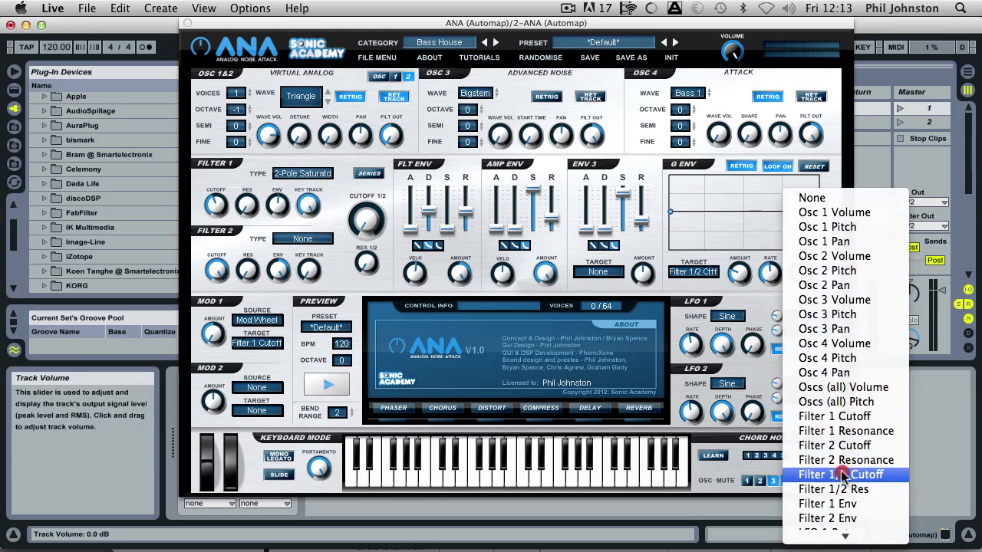
click(839, 474)
drag(777, 317, 822, 198)
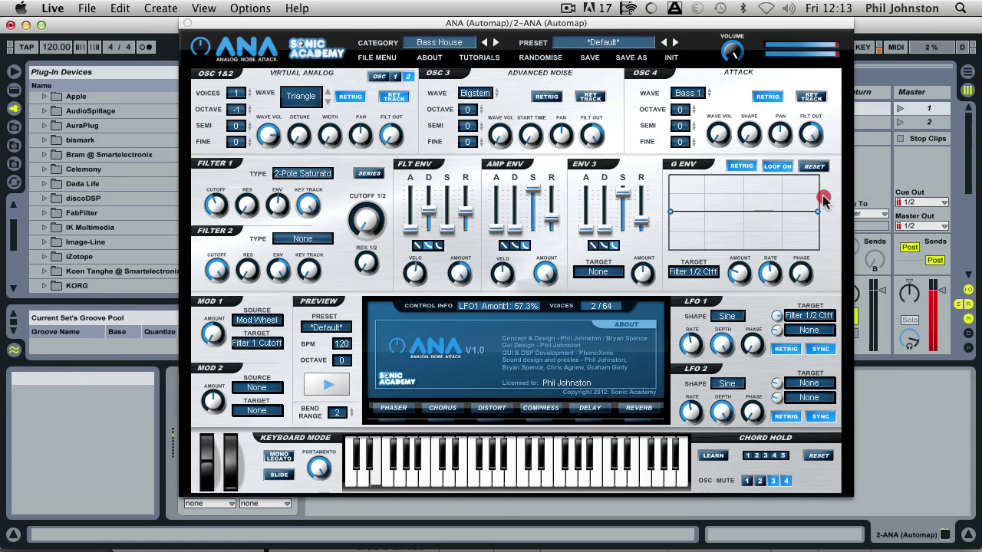
click(693, 346)
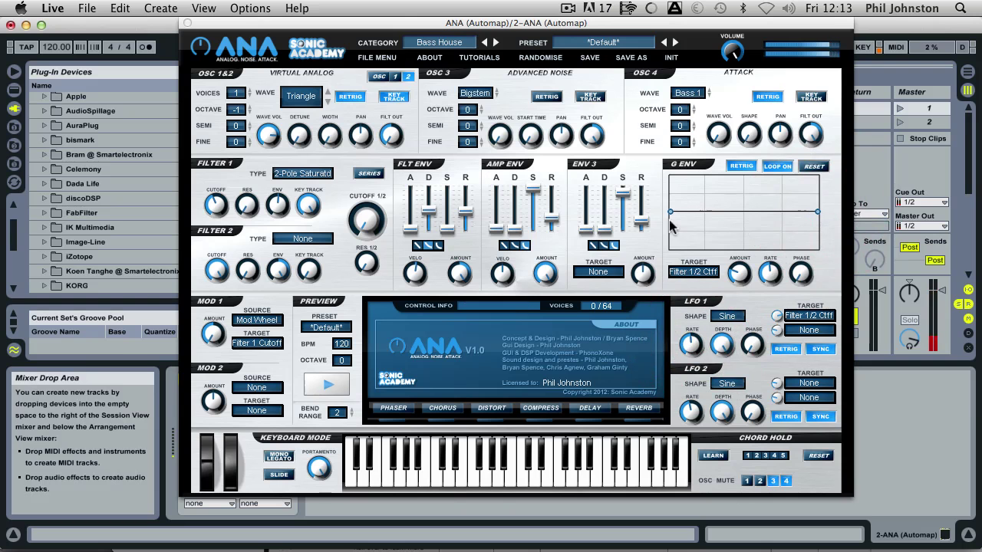
Assign the graphical envelope to LFO 1 Rate, shape it as one ramp from minimum to maximum, and adjust its rate
click(694, 273)
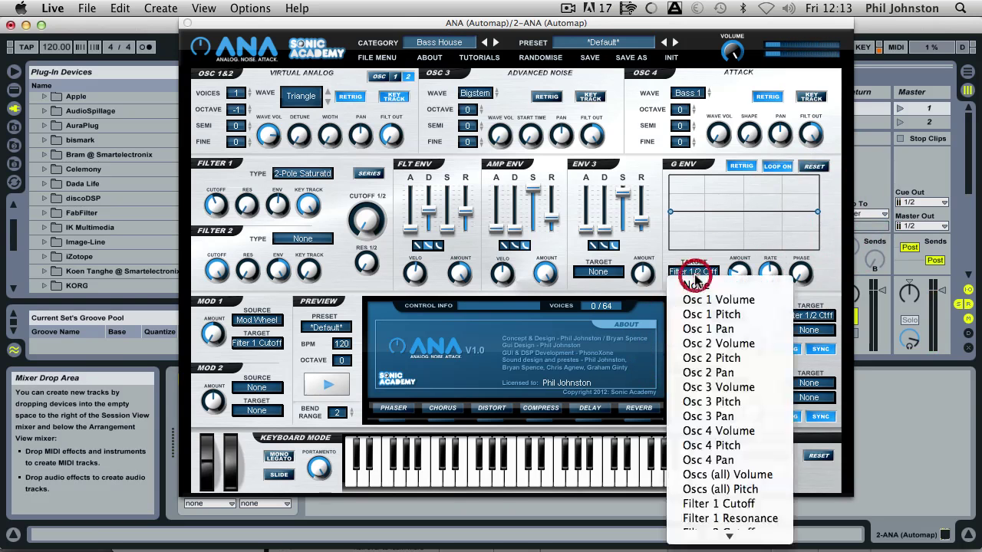
mouse_move(735, 535)
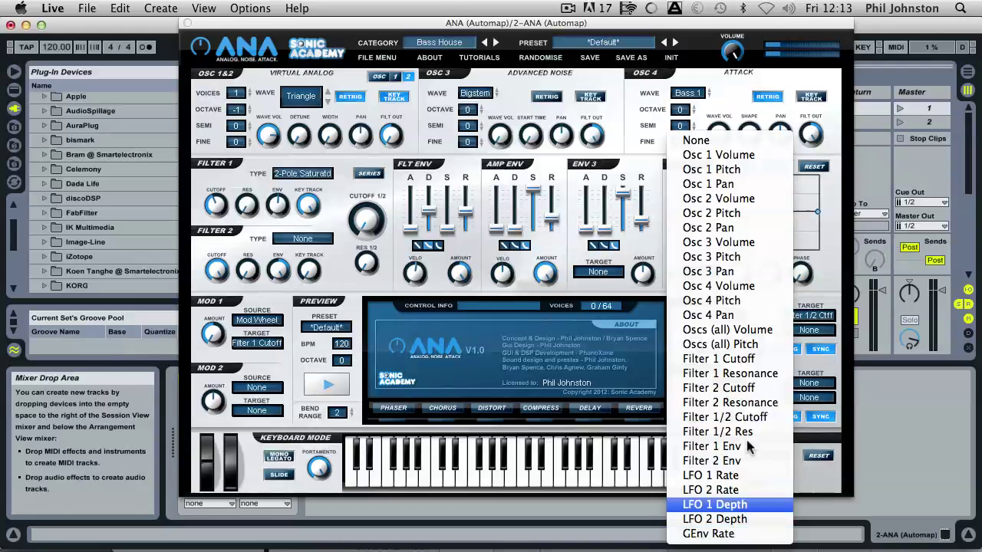
click(725, 477)
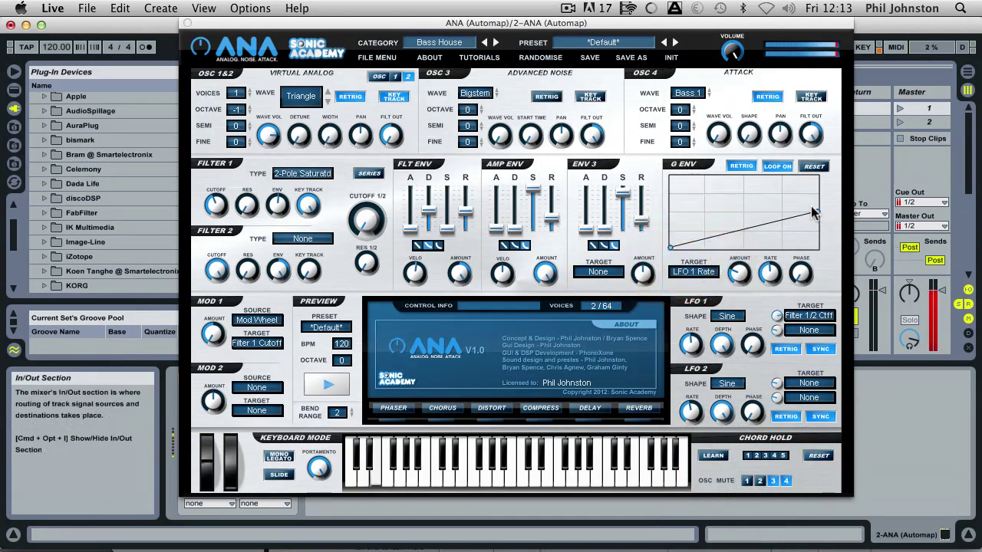
drag(818, 212, 822, 178)
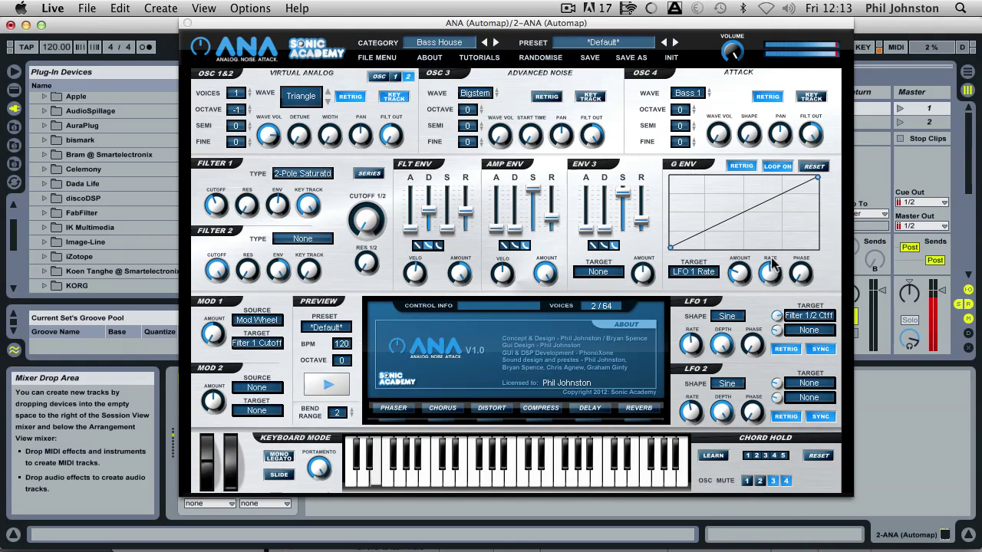
drag(772, 278, 781, 209)
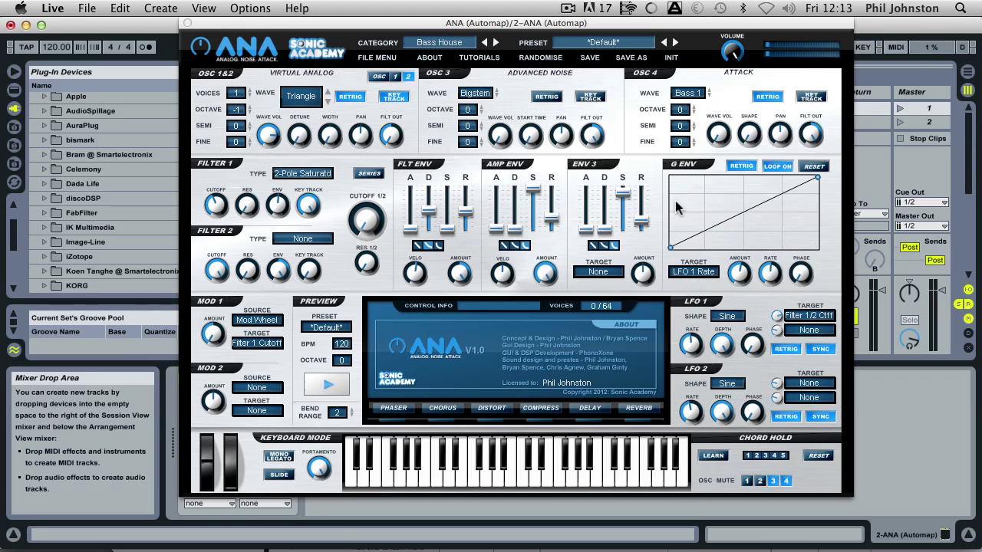
Start a stepped graphical envelope with a vertical rise to maximum, a short plateau, and a drop to the middle level
click(700, 231)
drag(699, 232, 681, 160)
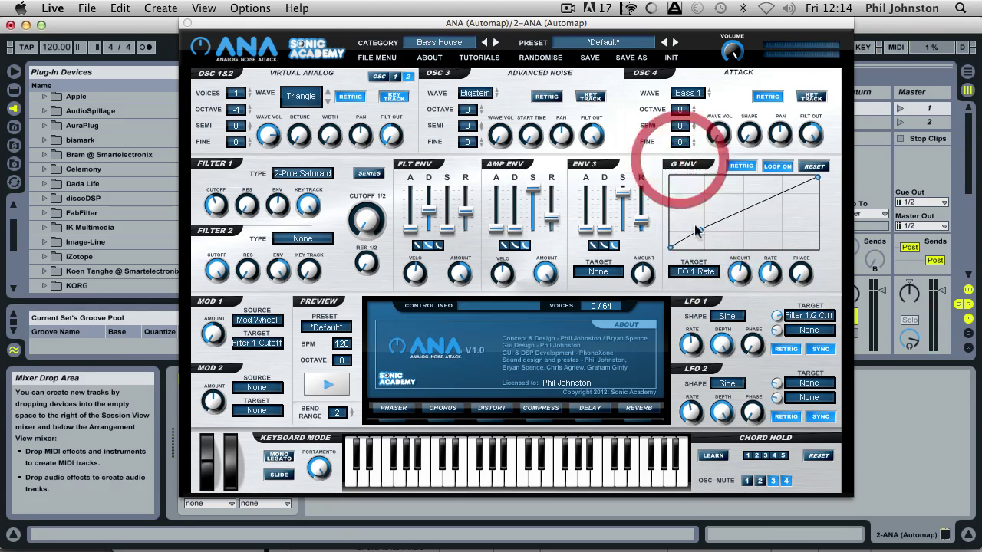
drag(699, 231, 670, 168)
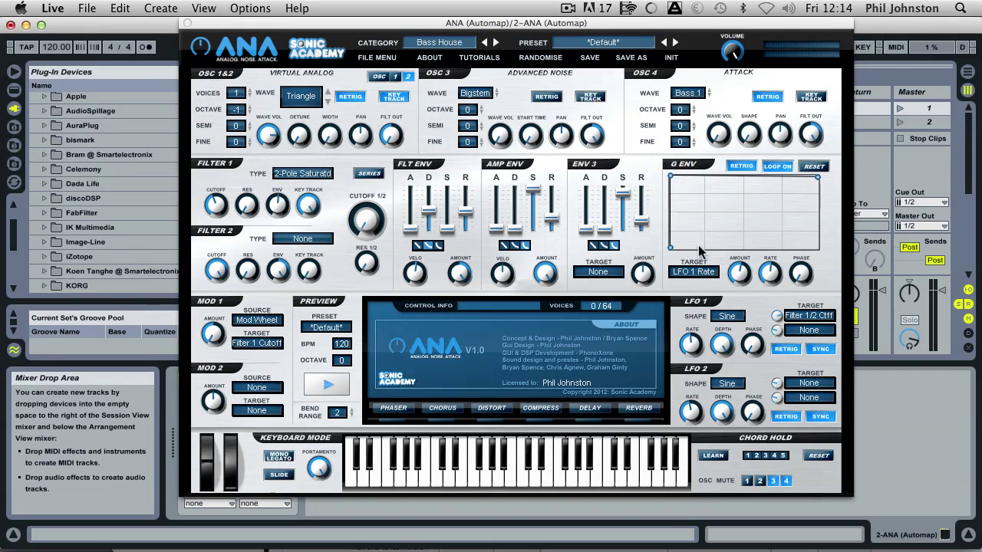
click(703, 175)
drag(710, 175, 698, 212)
drag(706, 177, 743, 233)
Complete the stepped envelope with a middle plateau, a lower plateau, and a final plateau at about three-quarters height
click(733, 202)
click(759, 205)
click(743, 230)
click(776, 216)
drag(777, 210, 782, 232)
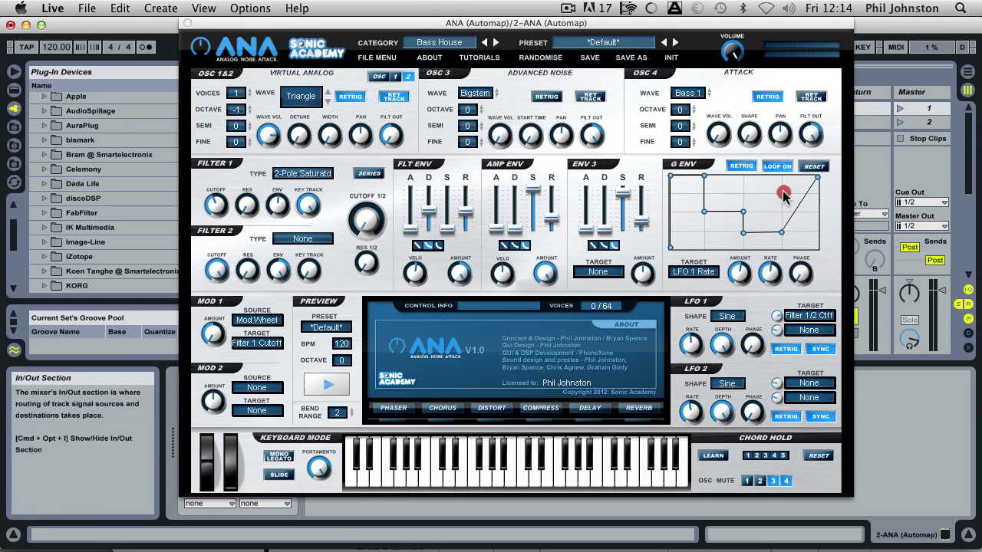
drag(783, 194, 771, 192)
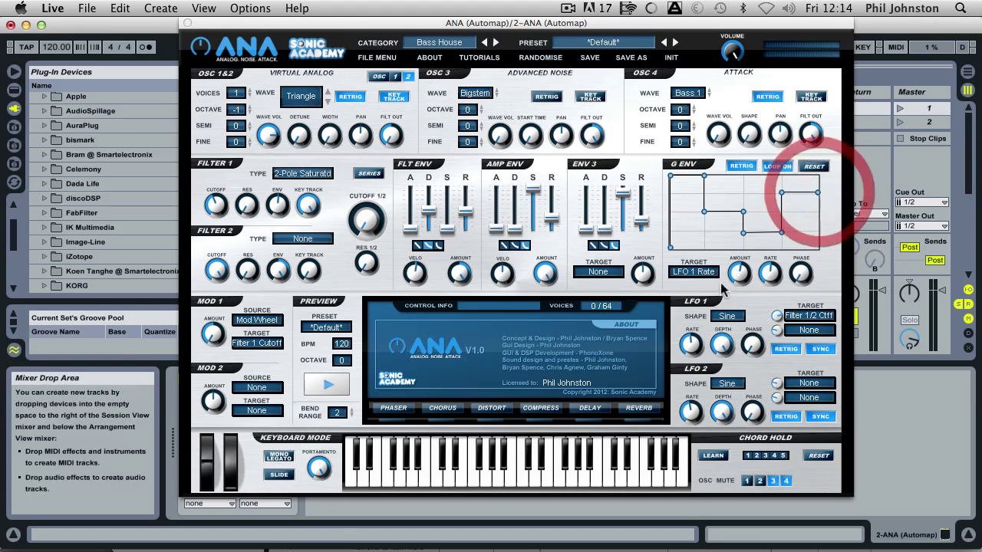
Slow the graphical envelope's rate to 0 Hz and adjust its amount for the stepped LFO 1 Rate modulation
drag(742, 279, 780, 351)
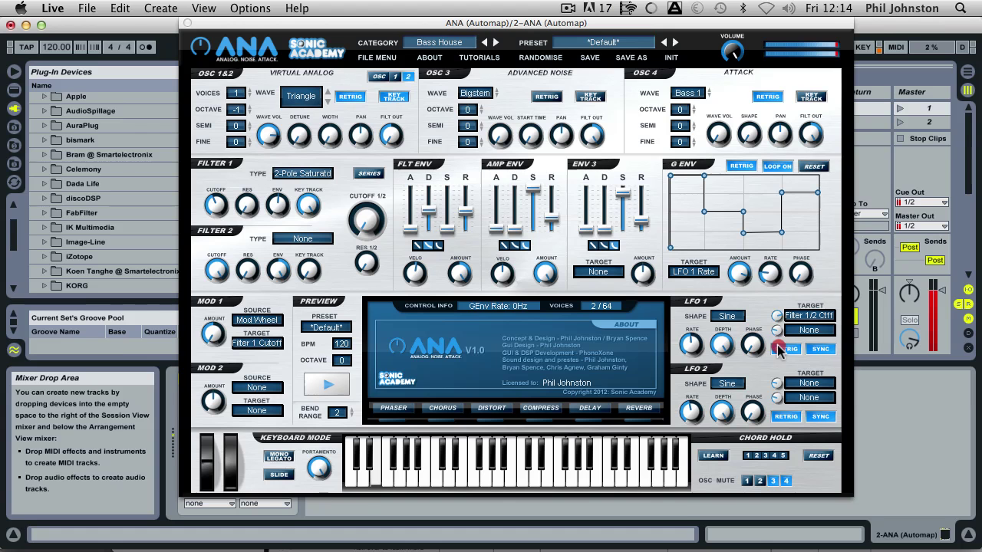
click(777, 327)
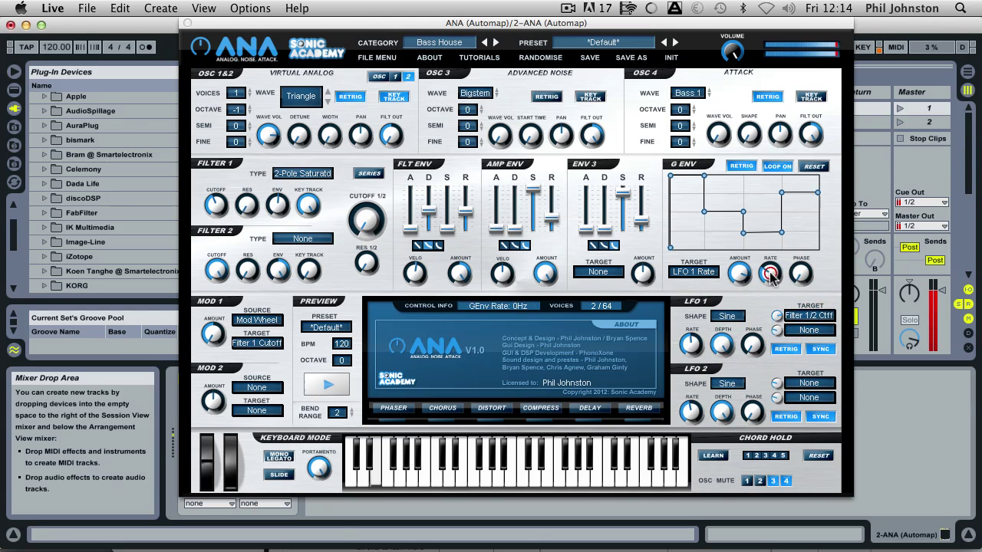
click(744, 289)
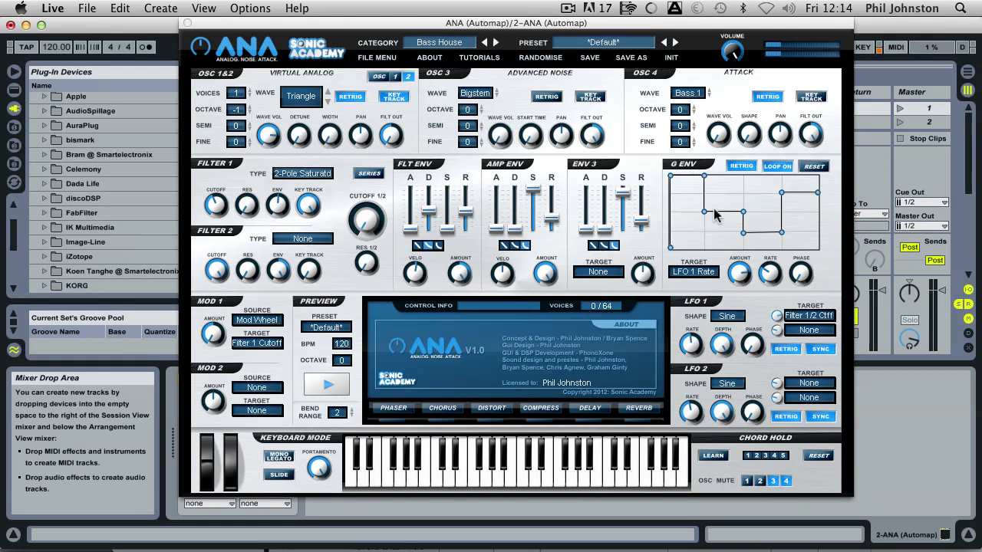
click(770, 273)
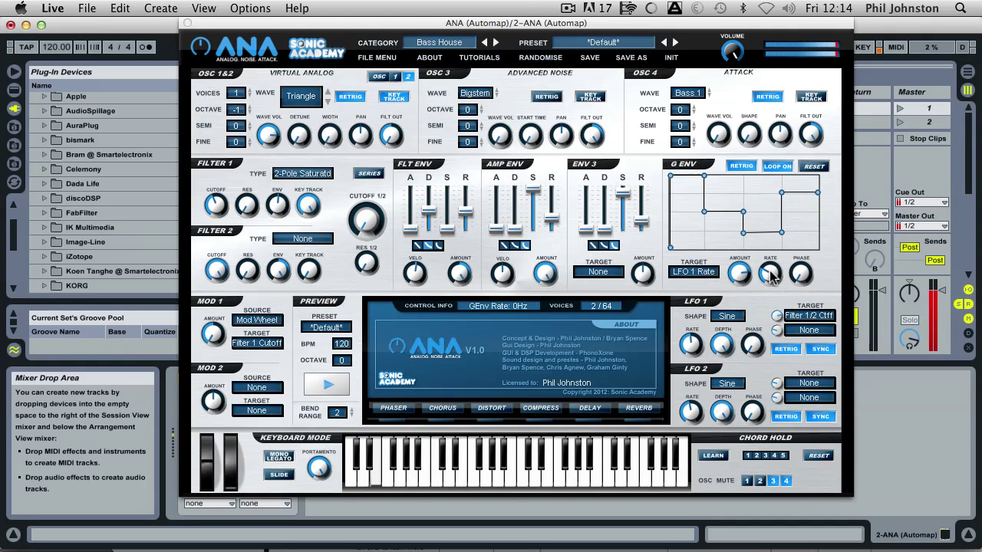
click(725, 335)
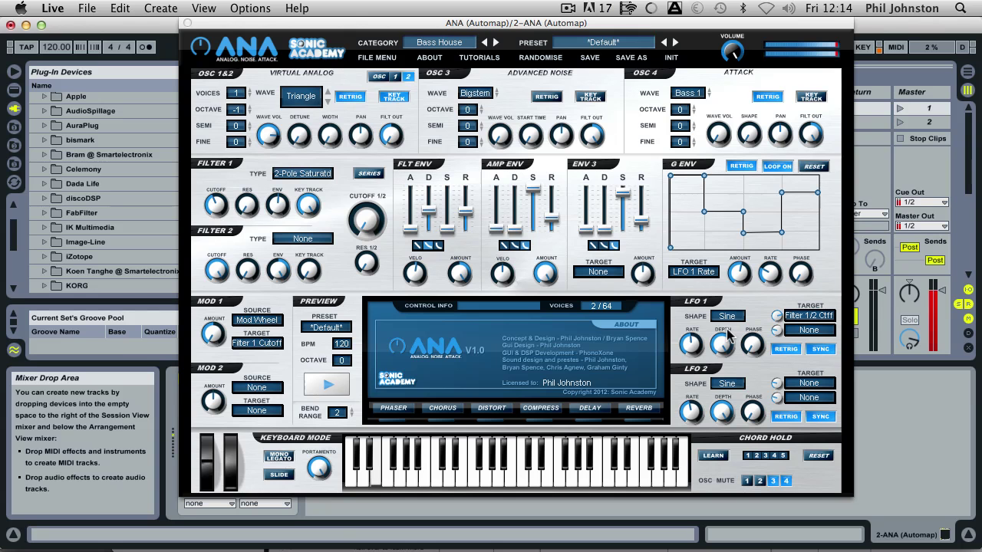
click(769, 270)
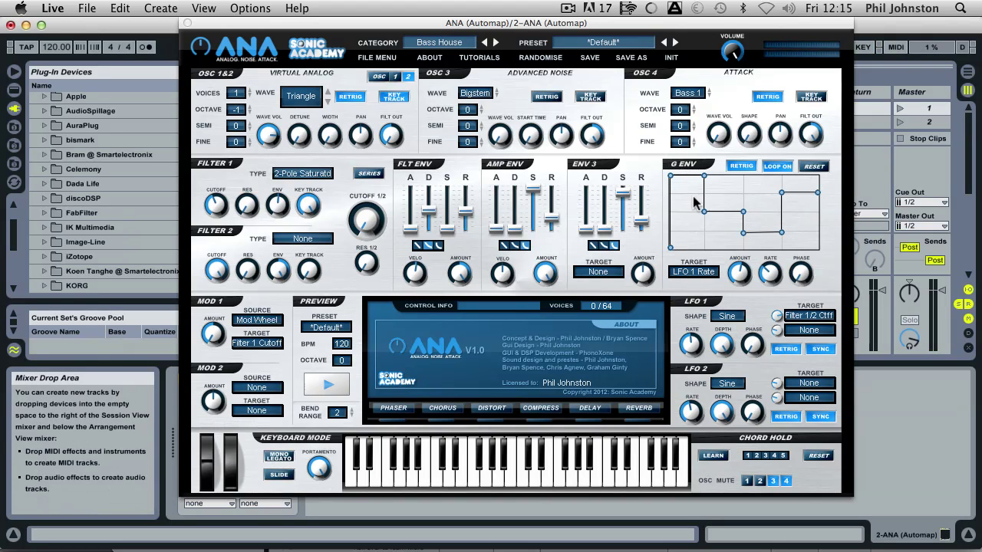
Reset the graphical envelope and initialise the patch to its default settings
click(812, 166)
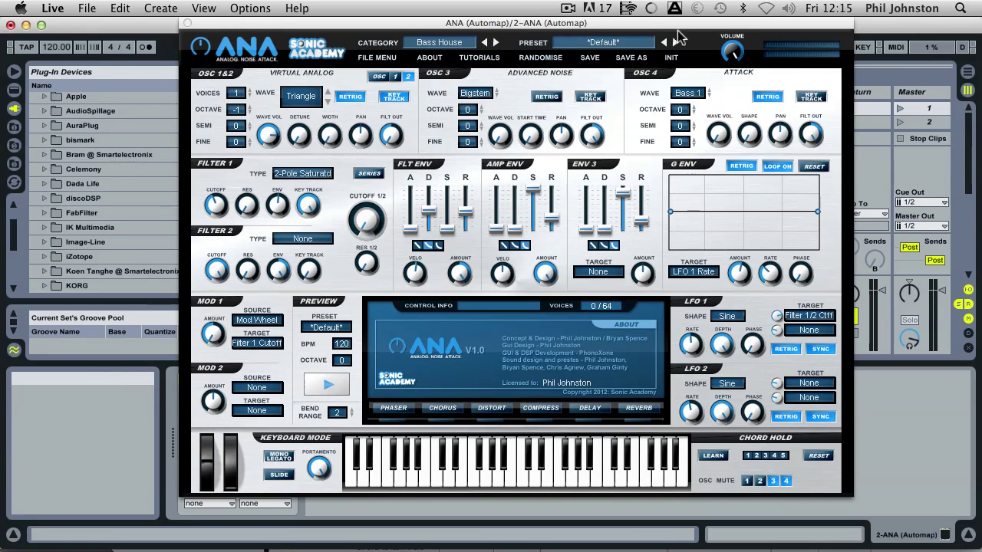
click(674, 42)
click(665, 43)
click(629, 37)
click(534, 55)
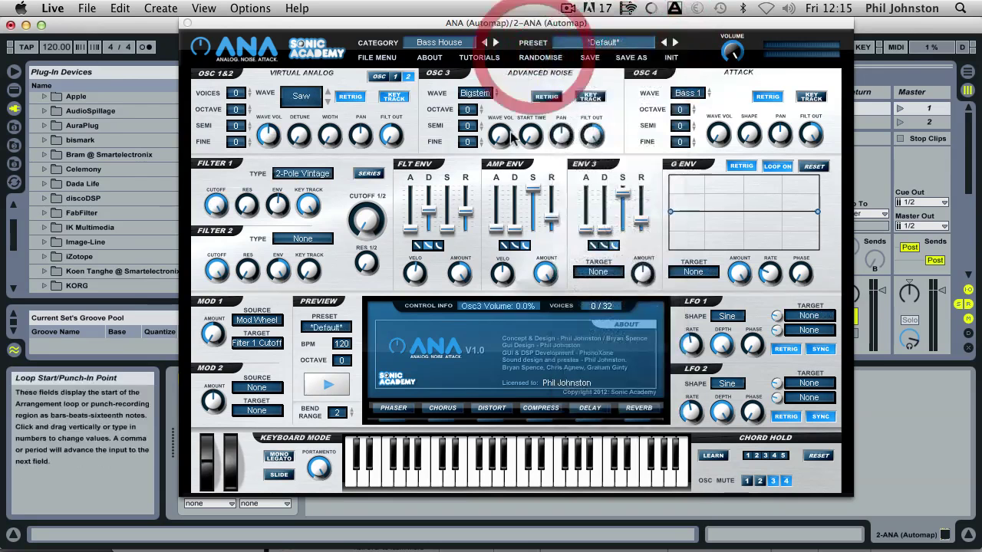
Set oscillator 3 to the Jumbo wave with a raised wave volume, and turn down oscillator 1's wave volume
click(476, 93)
click(484, 102)
click(475, 92)
click(522, 192)
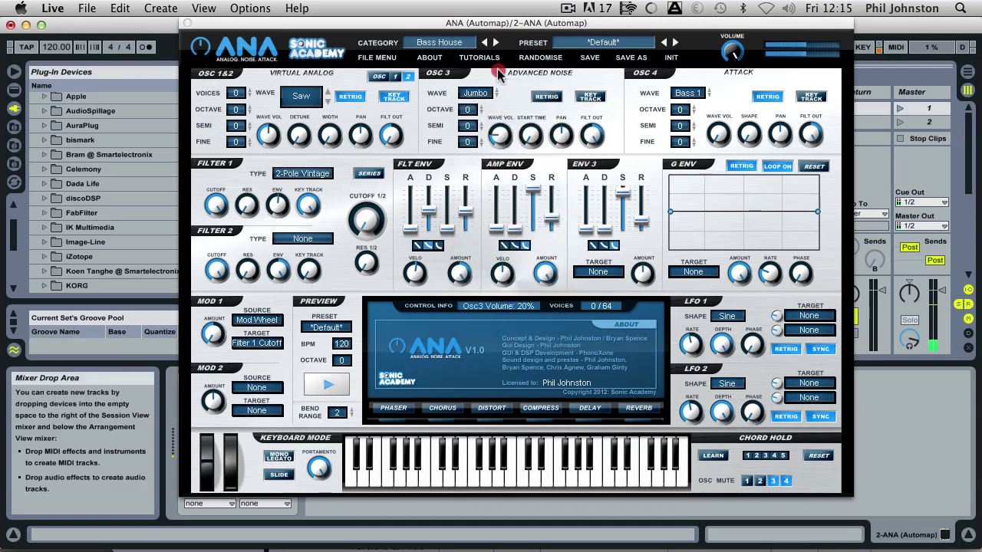
click(590, 97)
click(395, 77)
drag(268, 133, 302, 251)
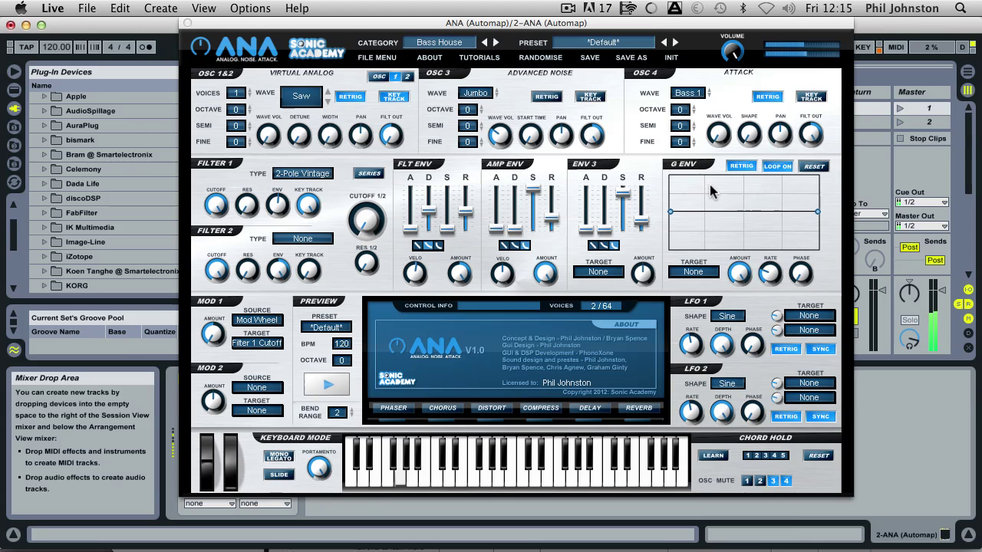
Route the graphical envelope to Oscs (all) Pitch, shape it as a straight ramp from minimum to maximum, and turn its looping off
click(693, 271)
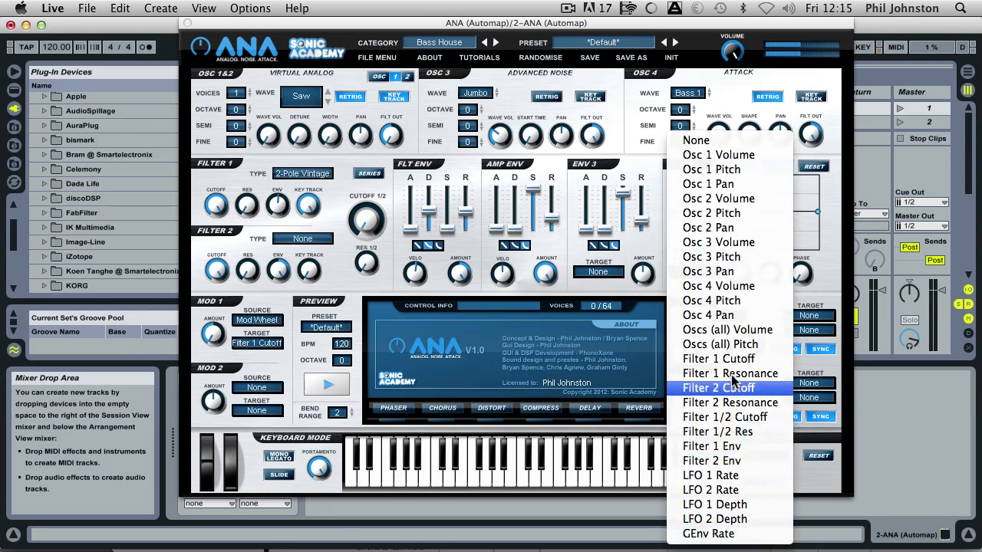
click(729, 347)
drag(671, 211, 670, 247)
drag(817, 211, 818, 178)
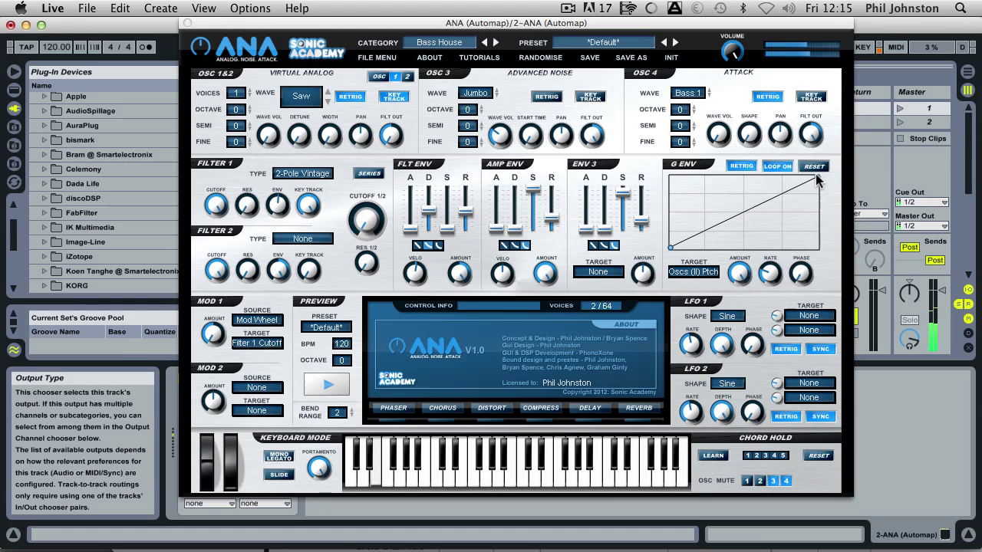
click(778, 166)
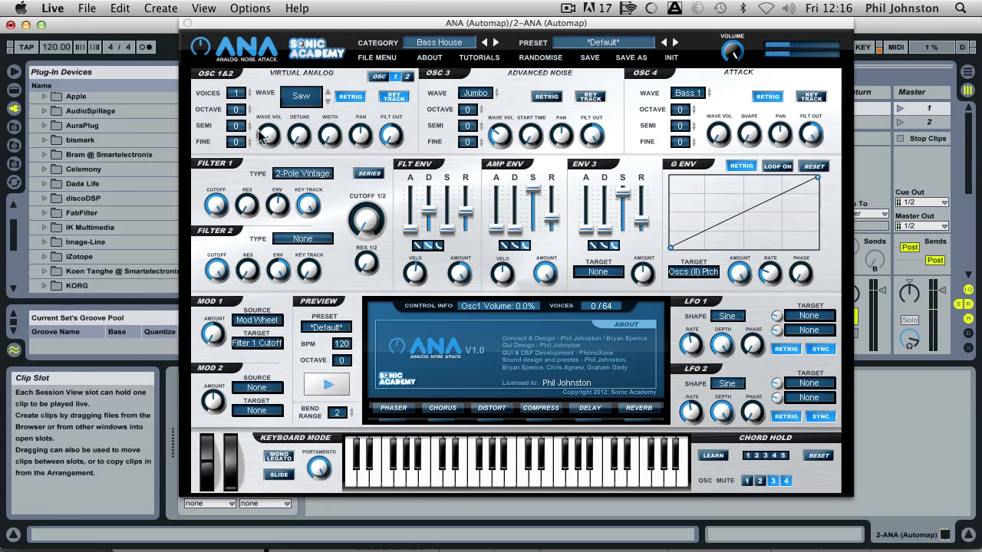
Raise oscillator 1's wave volume and set its wave to Sine
mouse_move(266, 136)
mouse_down()
mouse_move(270, 96)
mouse_move(257, 100)
mouse_move(267, 68)
mouse_up()
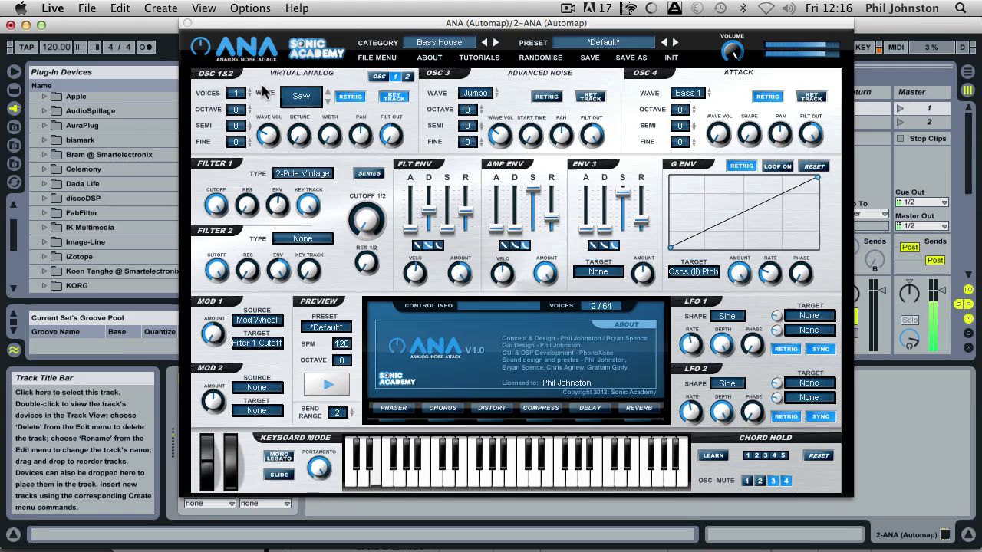
click(300, 96)
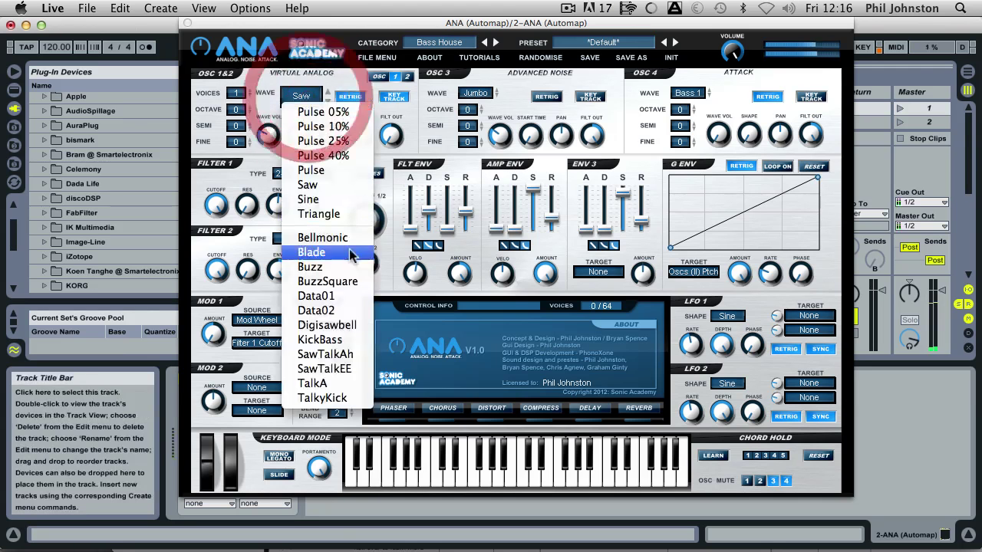
click(330, 197)
mouse_move(303, 132)
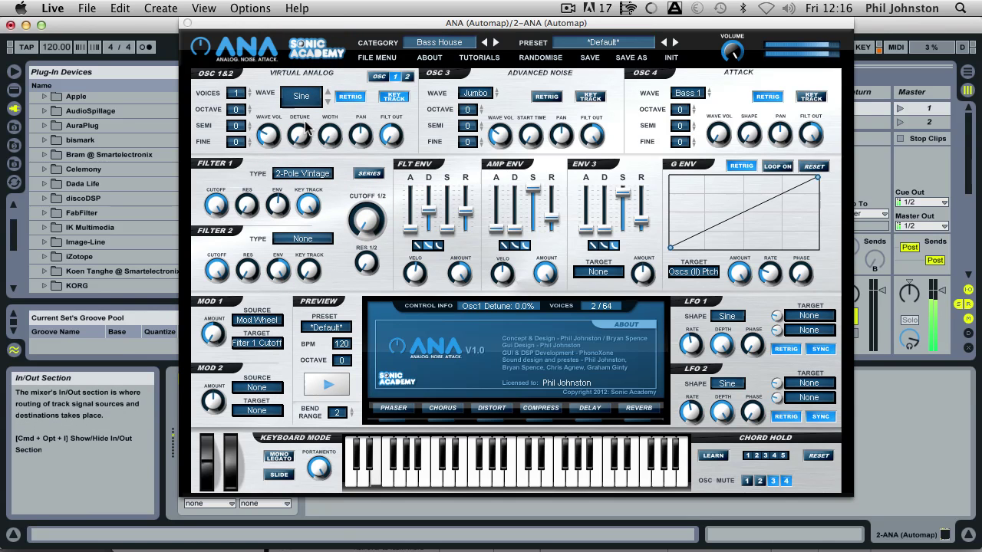
mouse_move(404, 131)
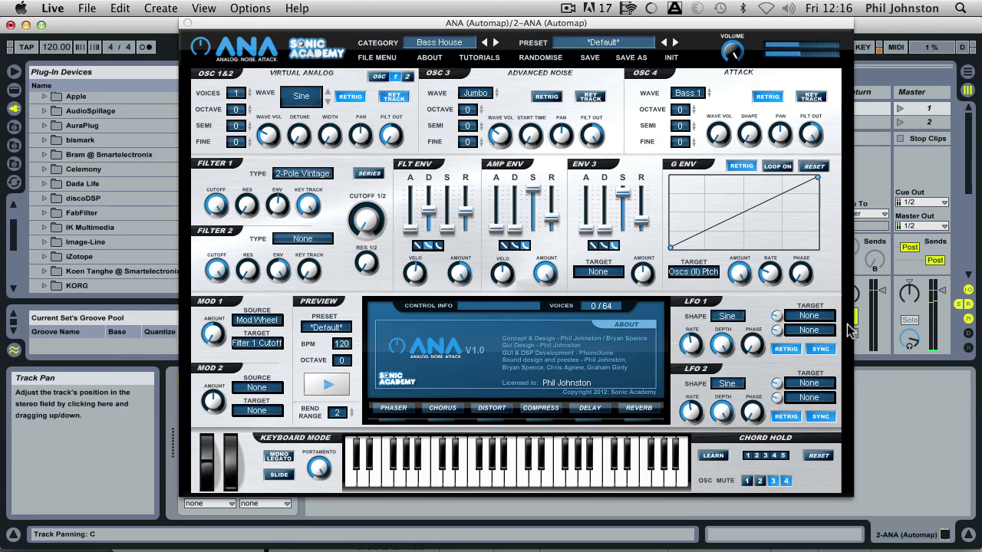
Set LFO 1's first target to Oscs (all) Pitch and reduce the LFO's depth
click(804, 315)
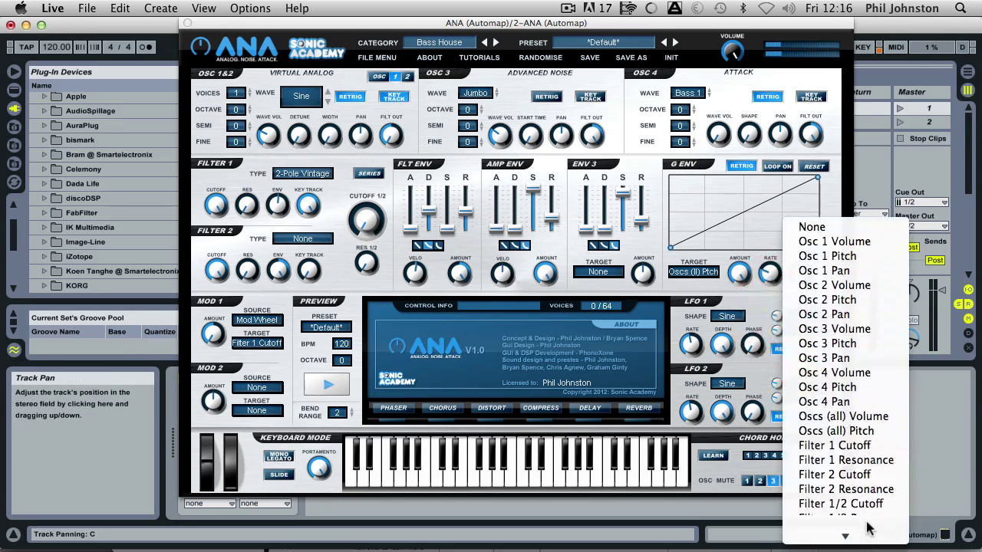
click(856, 432)
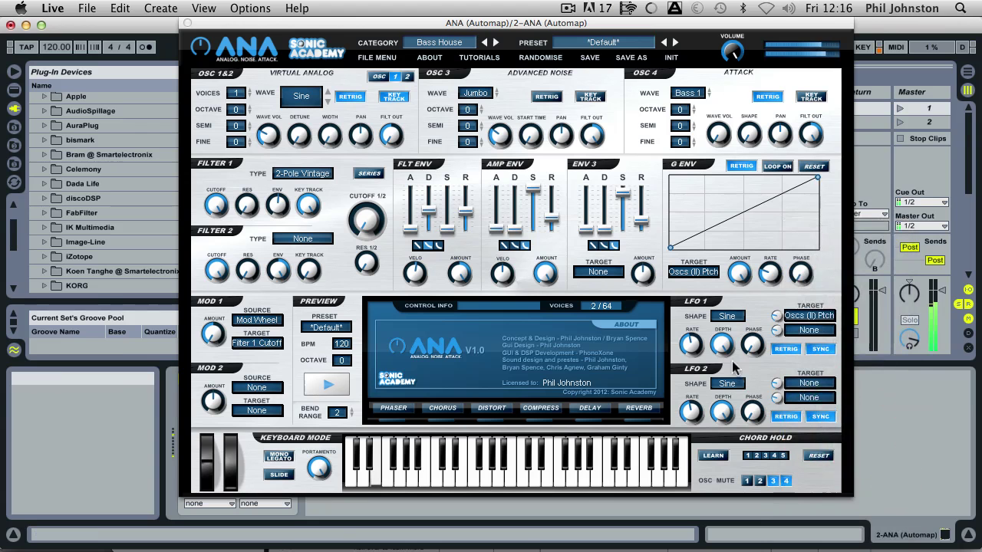
drag(726, 347, 726, 386)
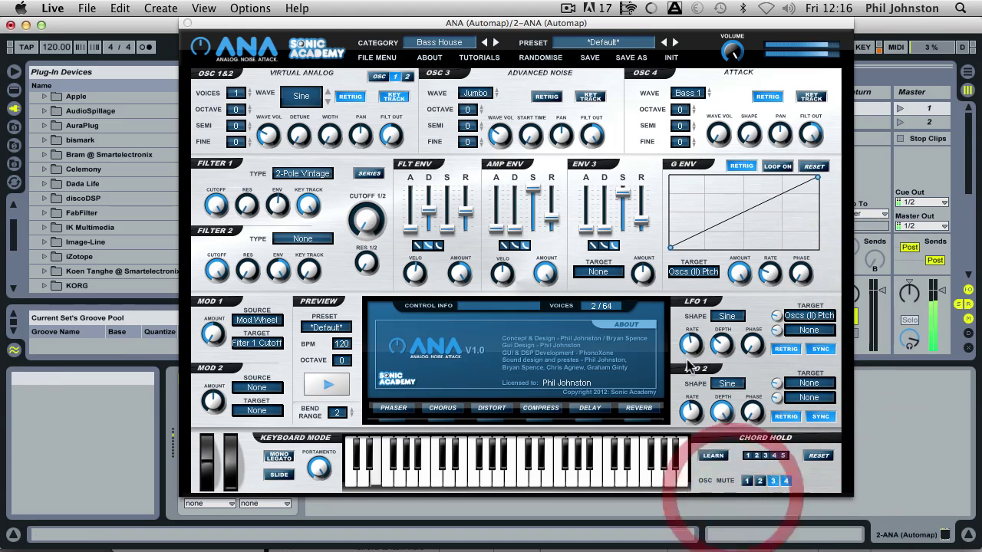
mouse_move(724, 344)
mouse_down()
mouse_move(722, 363)
mouse_move(725, 345)
mouse_up()
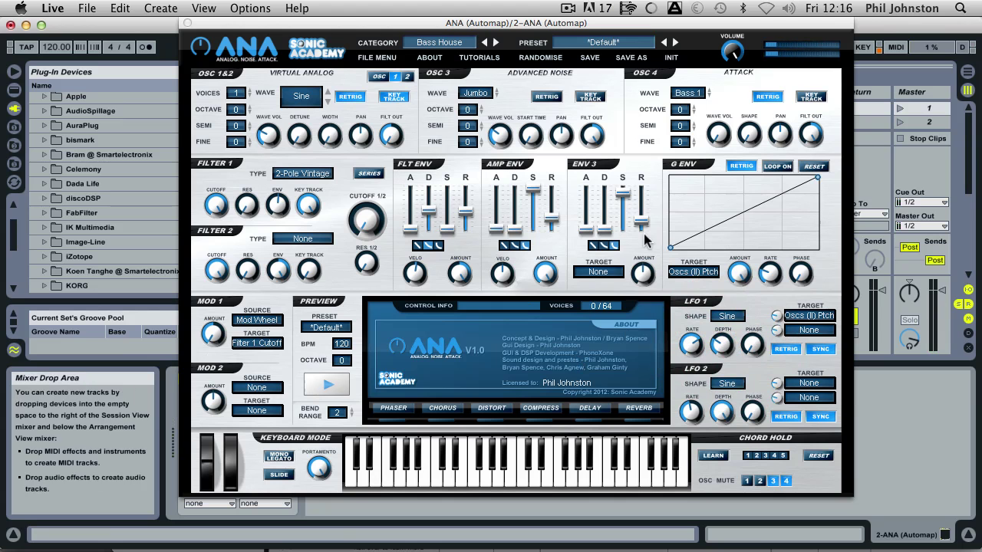
Set Mod 1 to use G Envelope as source and LFO 1 Rate as target, and turn off LFO 1's sync
click(257, 320)
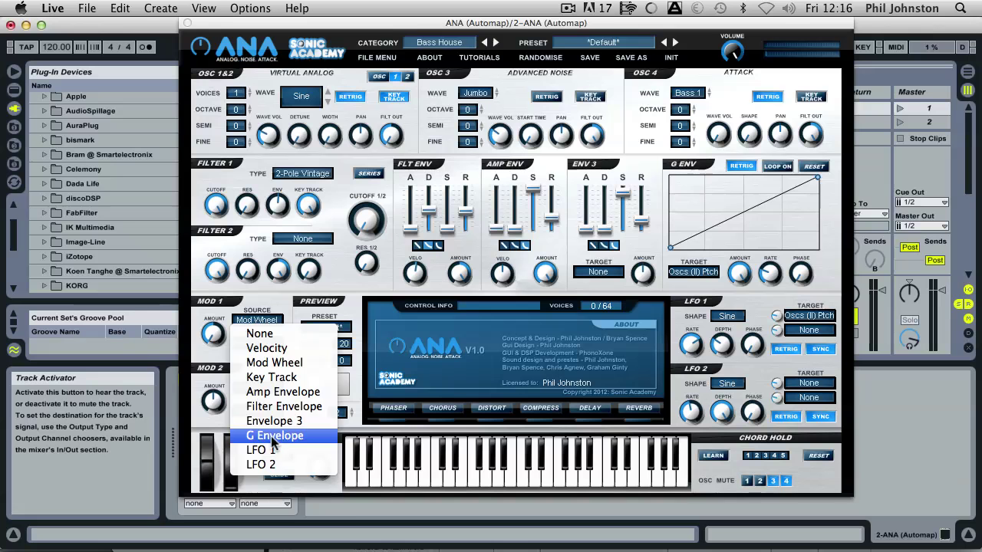
click(274, 441)
click(258, 343)
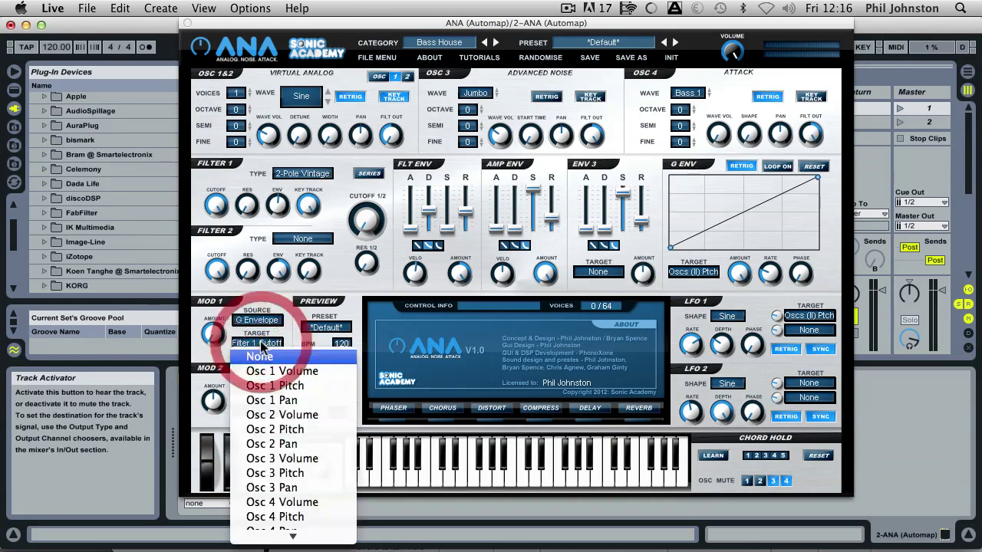
mouse_move(268, 540)
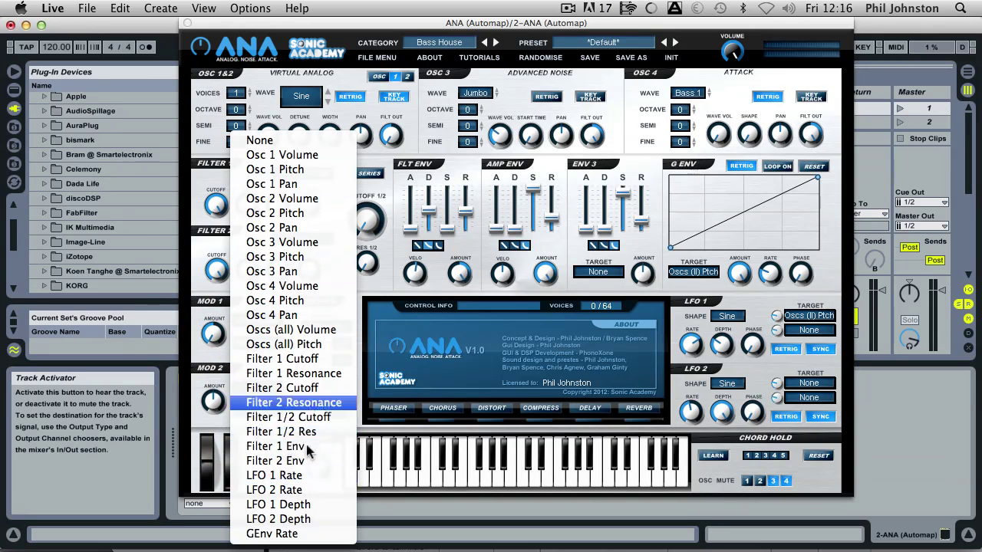
click(297, 477)
click(818, 350)
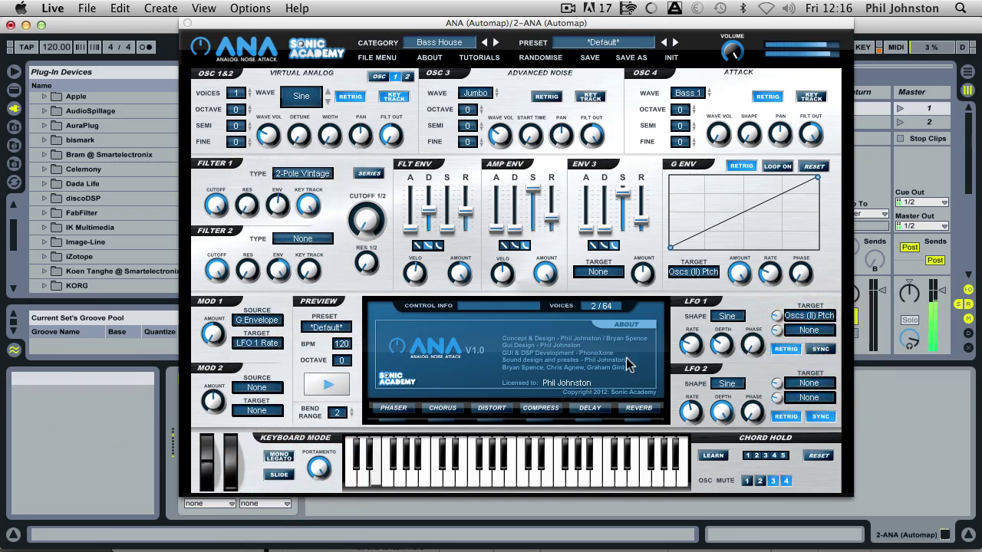
Adjust the Mod 1 amount and raise LFO 1's rate while the sound plays
drag(207, 337, 312, 110)
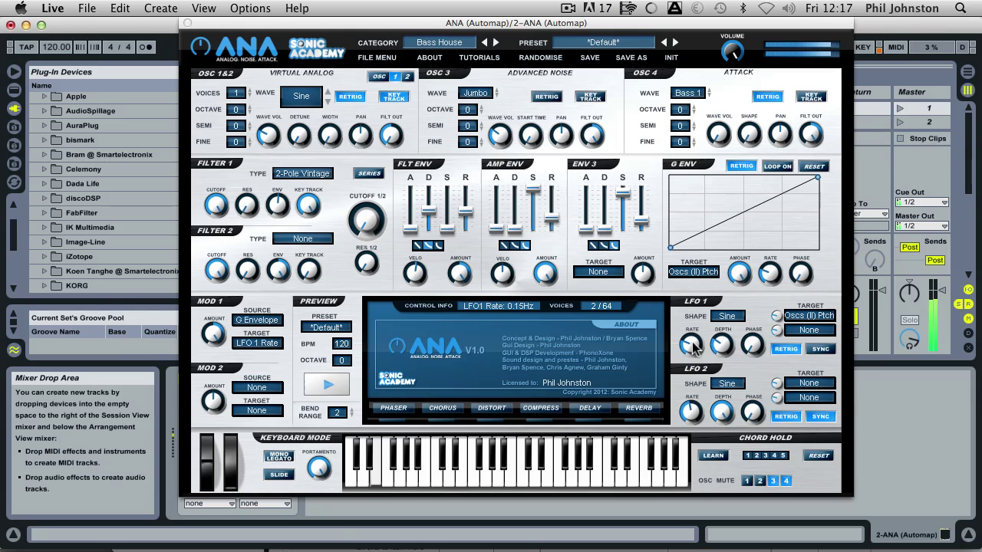
drag(693, 347, 698, 287)
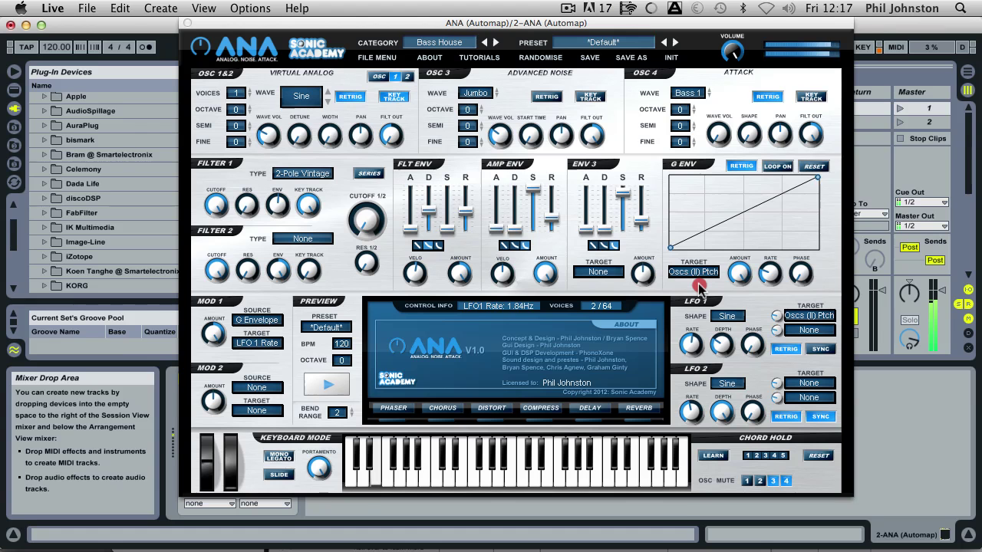
drag(698, 286, 696, 281)
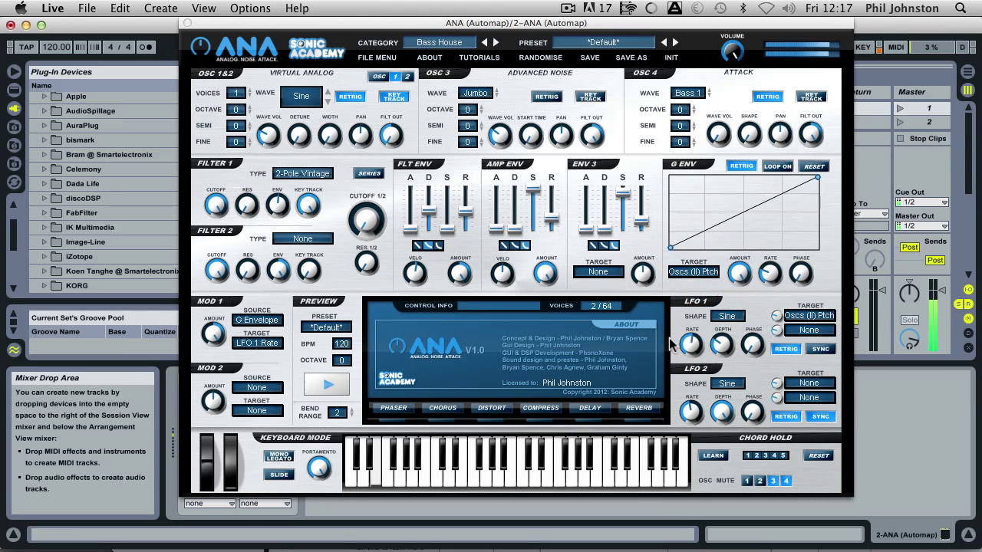
Lower LFO 1's depth to about 17%
mouse_move(727, 347)
mouse_down()
mouse_move(721, 375)
mouse_move(712, 305)
mouse_up()
mouse_move(730, 352)
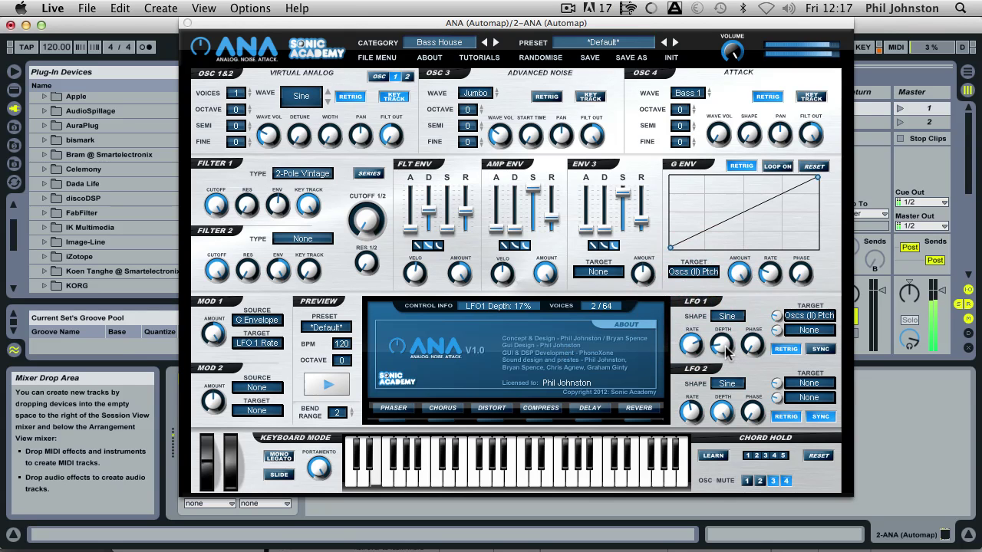
drag(727, 351, 725, 346)
Increase the Mod 1 amount and set LFO 1's rate to about 13 Hz
drag(217, 409, 217, 408)
mouse_move(698, 347)
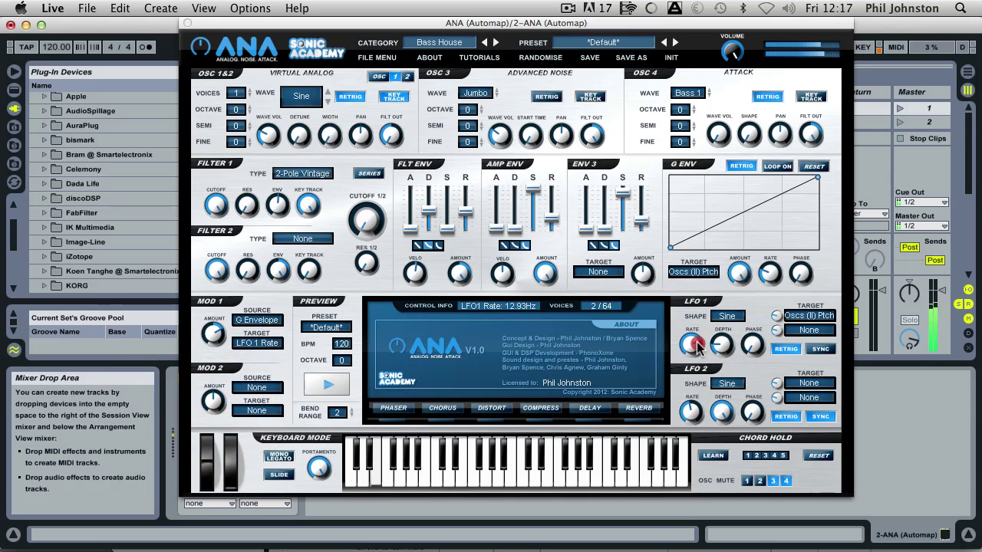
drag(697, 343, 697, 345)
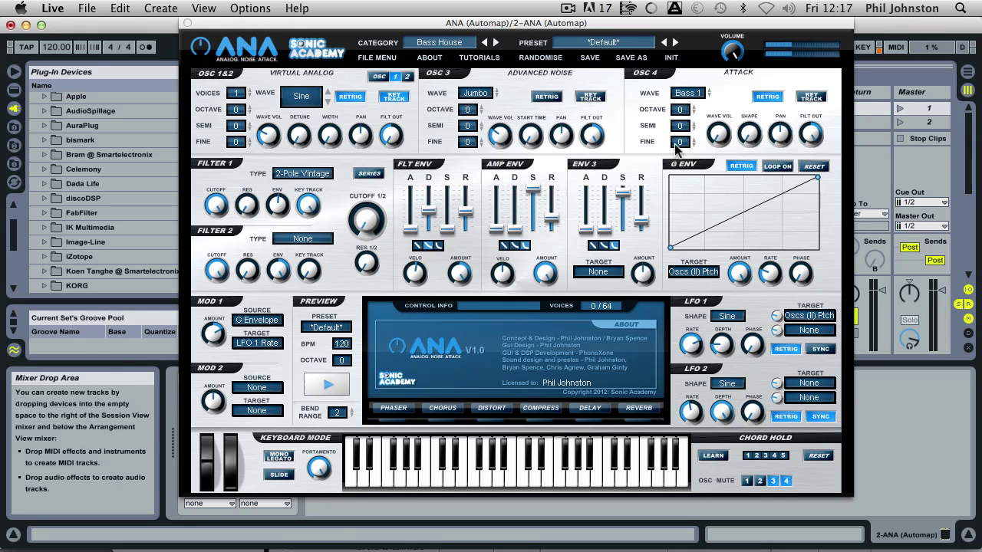
mouse_move(767, 272)
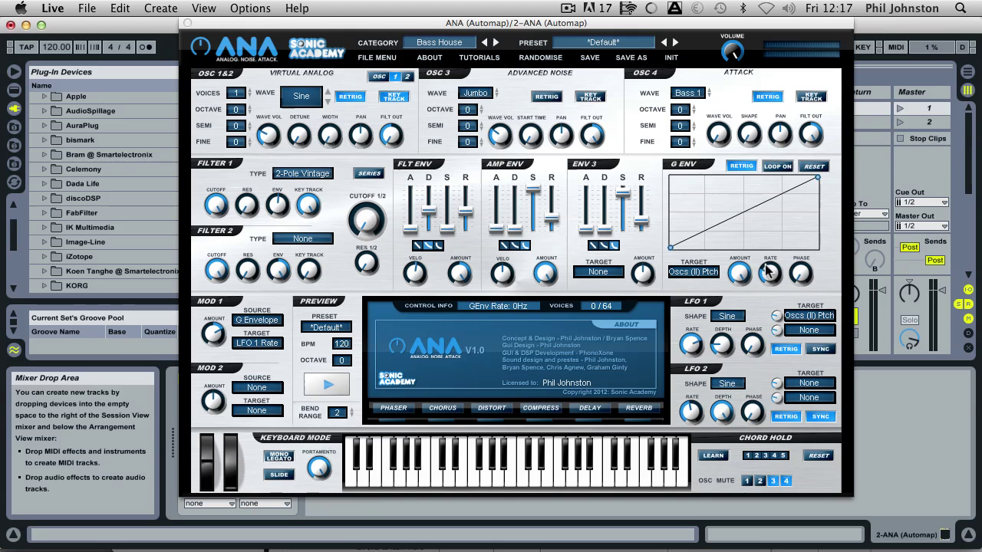